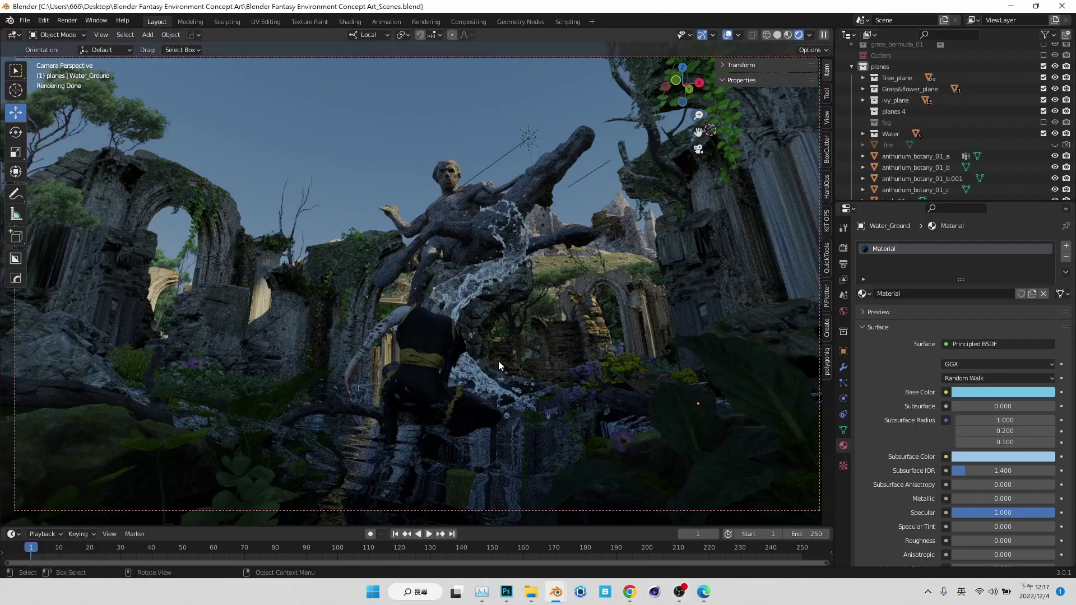
Step: Select the water plane and the foreground plants one after another to identify them
{"action": "left_click", "coordinate": [730, 355]}
{"action": "left_click", "coordinate": [247, 483]}
{"action": "left_click", "coordinate": [694, 415]}
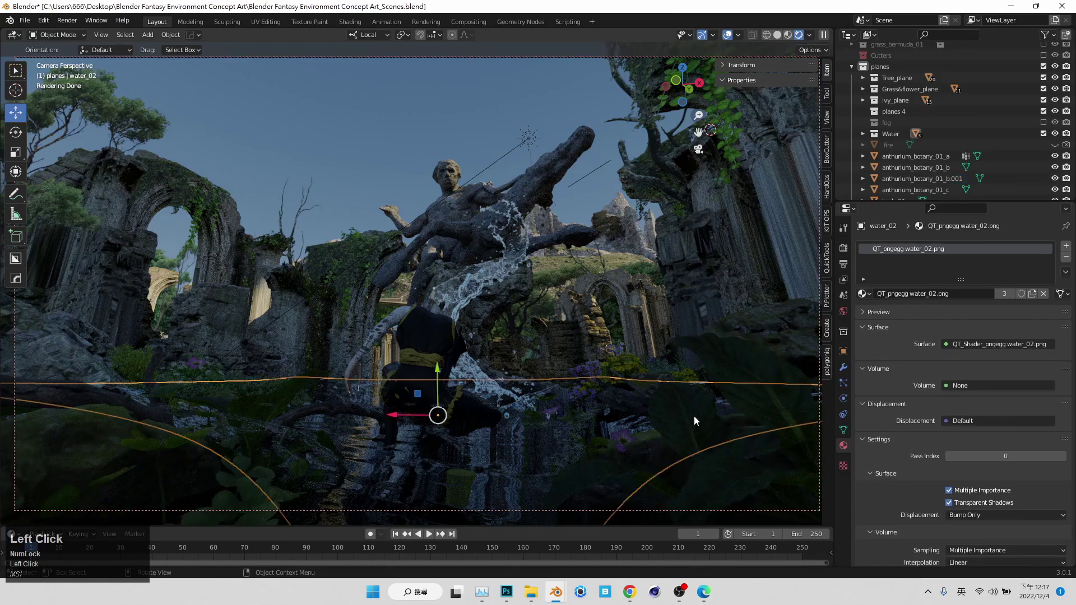
{"action": "left_click", "coordinate": [697, 417]}
Step: Switch to the file explorer, preview anthurium_botany_01.png from the project's plants folder, and return to Blender
{"action": "left_click", "coordinate": [530, 591]}
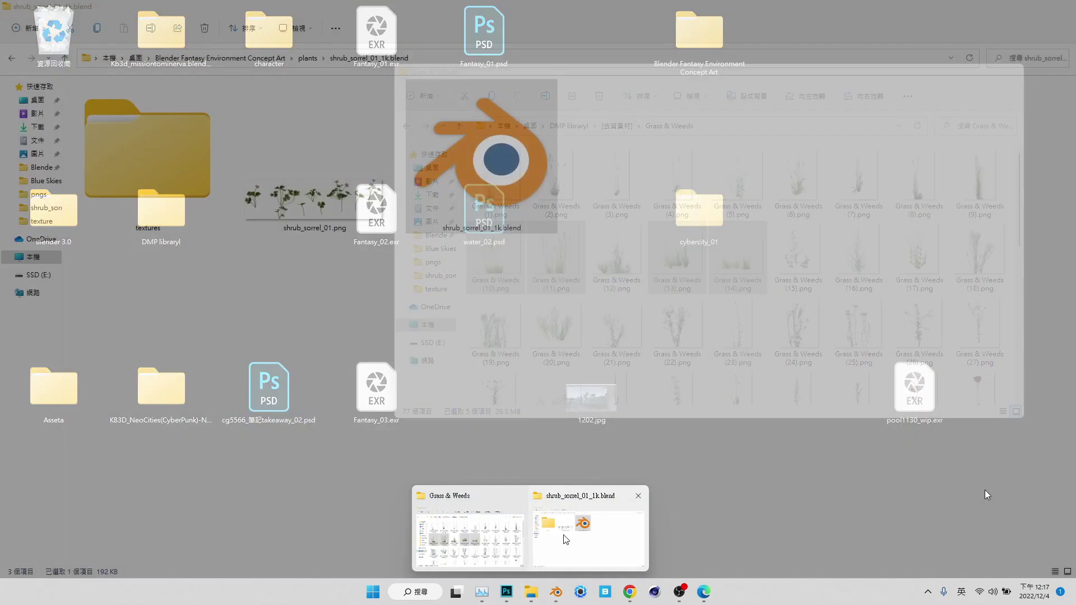
{"action": "left_click", "coordinate": [566, 540]}
{"action": "left_click", "coordinate": [307, 58]}
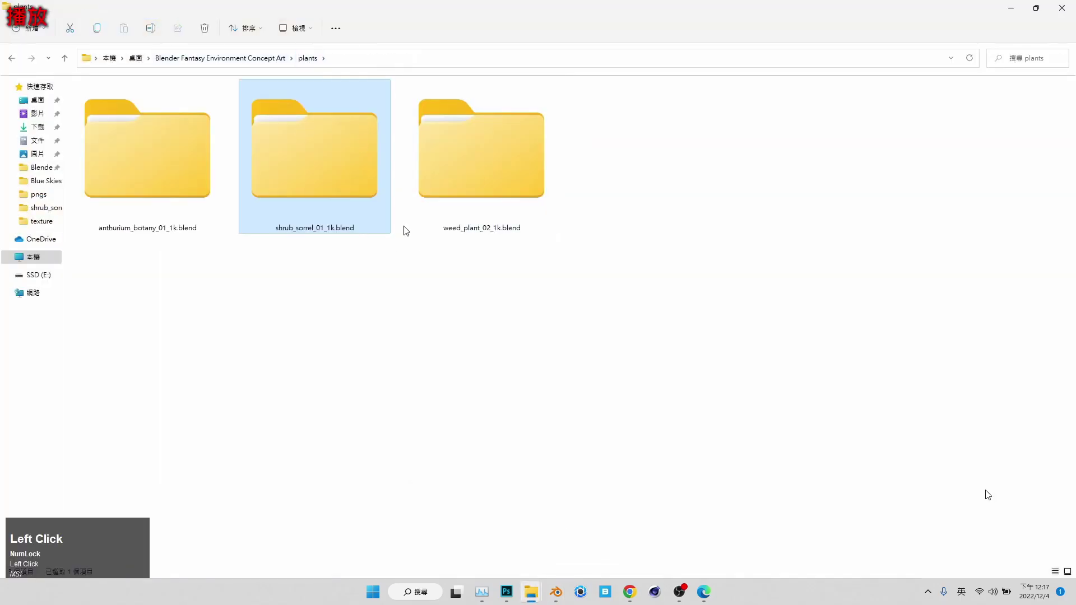
{"action": "left_click", "coordinate": [173, 174]}
{"action": "left_click", "coordinate": [220, 58]}
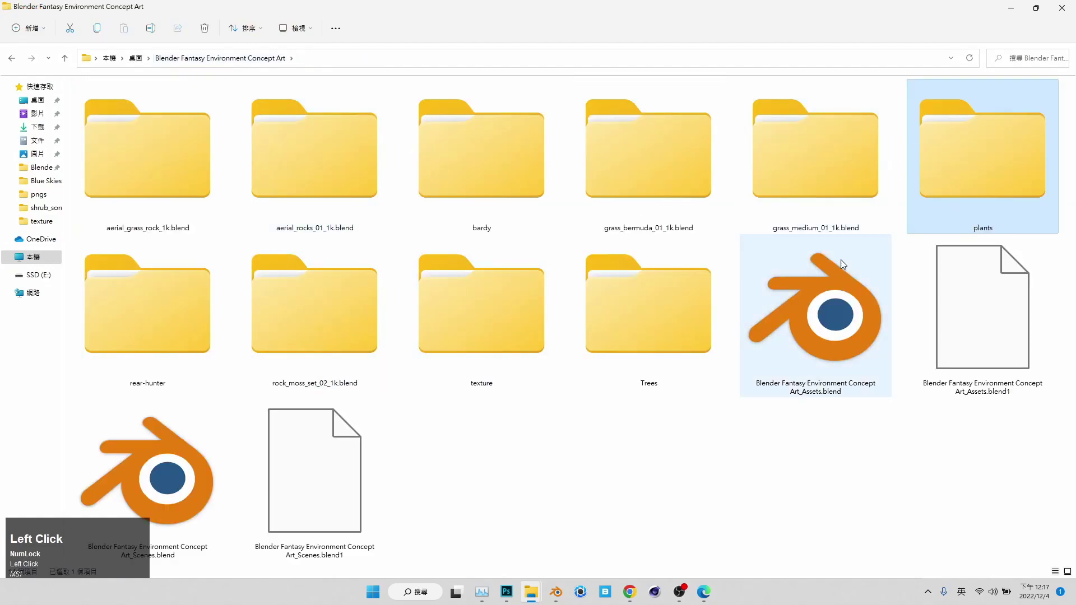
{"action": "double_click", "coordinate": [967, 201]}
{"action": "double_click", "coordinate": [100, 149]}
{"action": "double_click", "coordinate": [336, 191]}
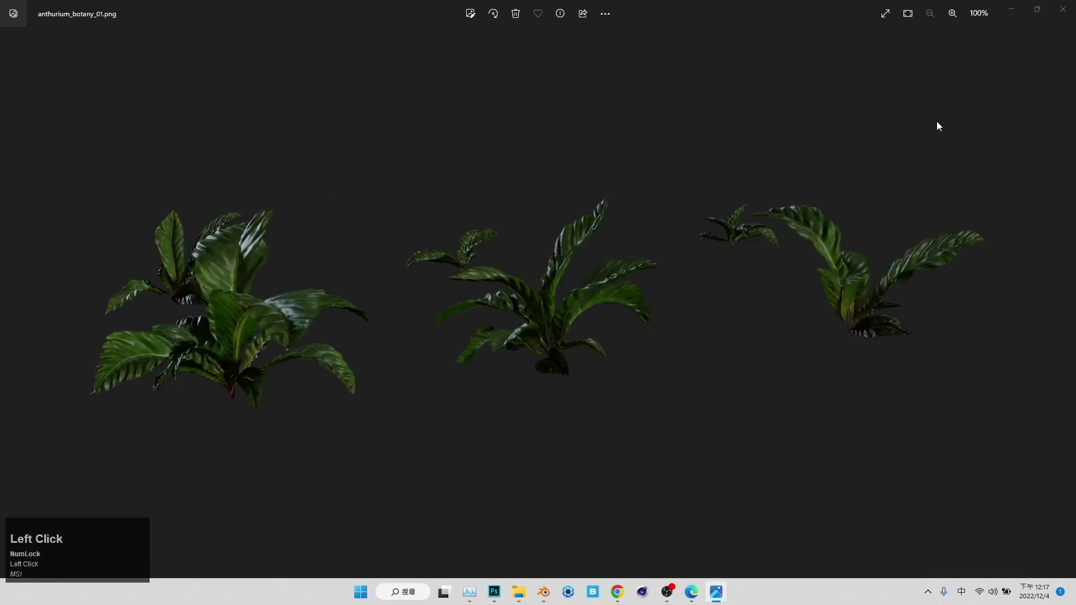
{"action": "left_click", "coordinate": [1063, 9]}
{"action": "left_click", "coordinate": [556, 592]}
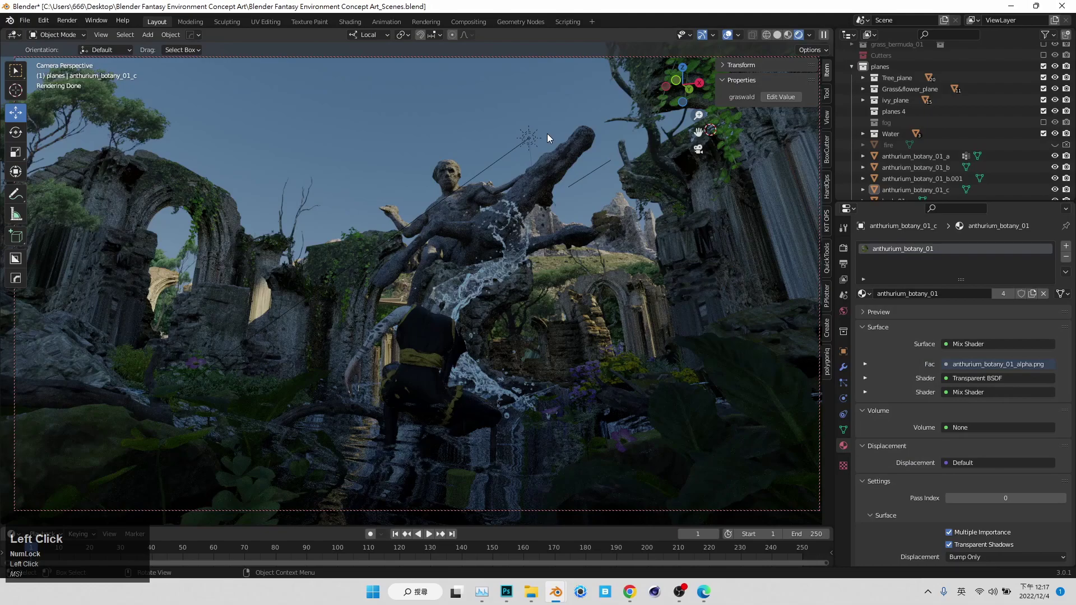
Step: Select the kneeling character and the rear hunter statue in turn to point them out, and clear the selection
{"action": "left_click", "coordinate": [456, 364]}
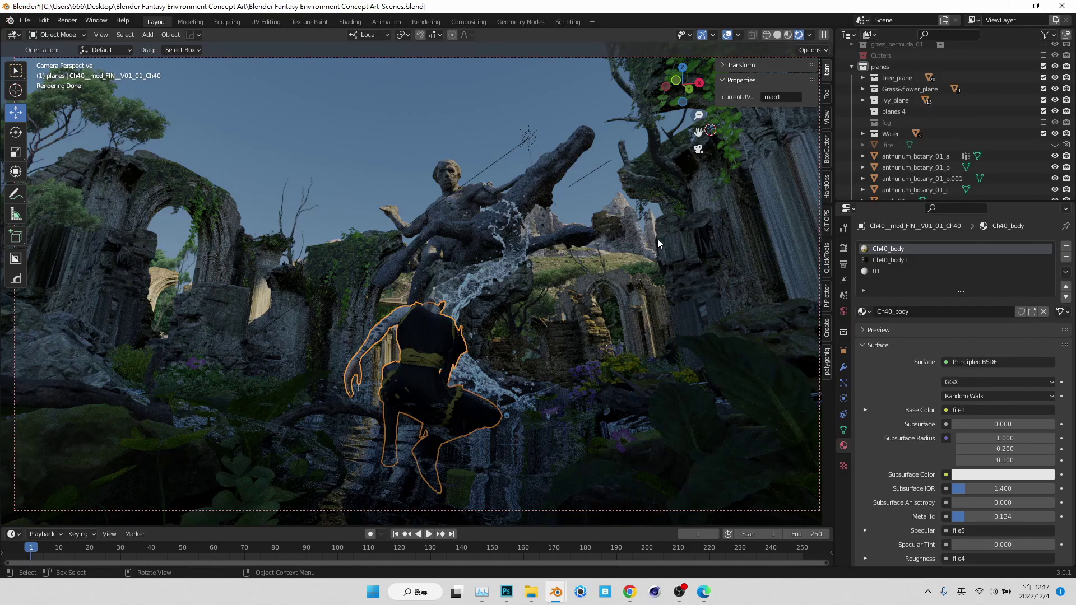
{"action": "left_click", "coordinate": [442, 197]}
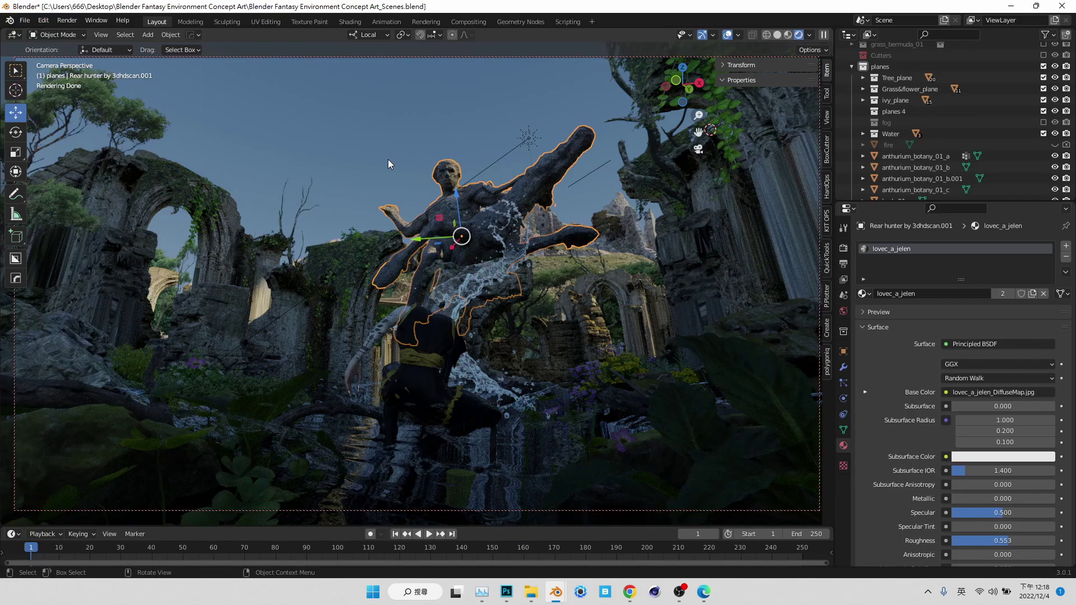
{"action": "left_click", "coordinate": [387, 159]}
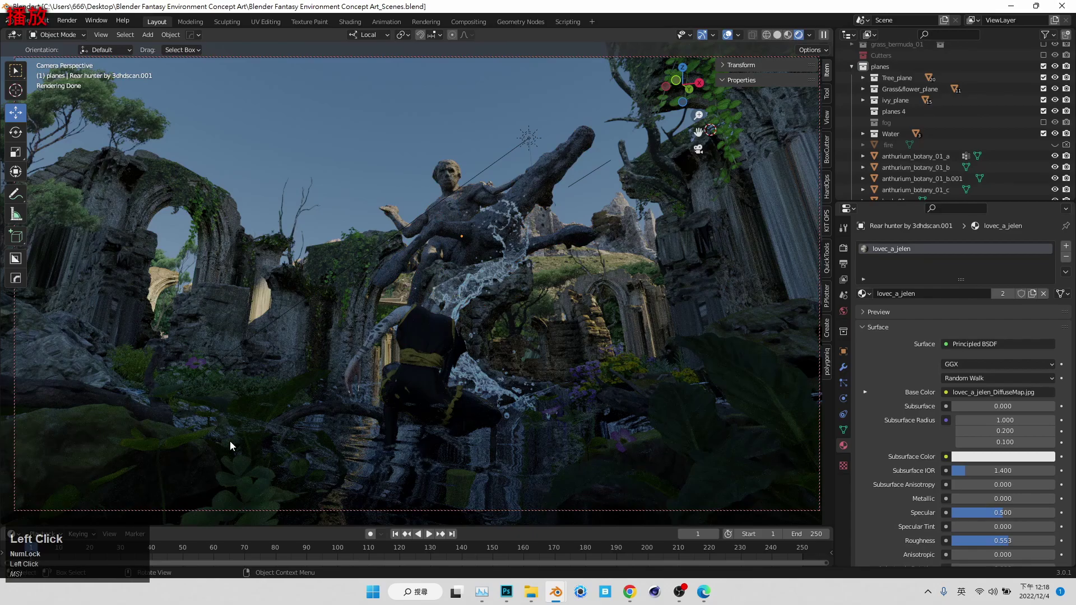
Step: Select the foreground sorrel plant, the Sun light and the tree branch plane in turn, and clear the selection
{"action": "left_click", "coordinate": [177, 418]}
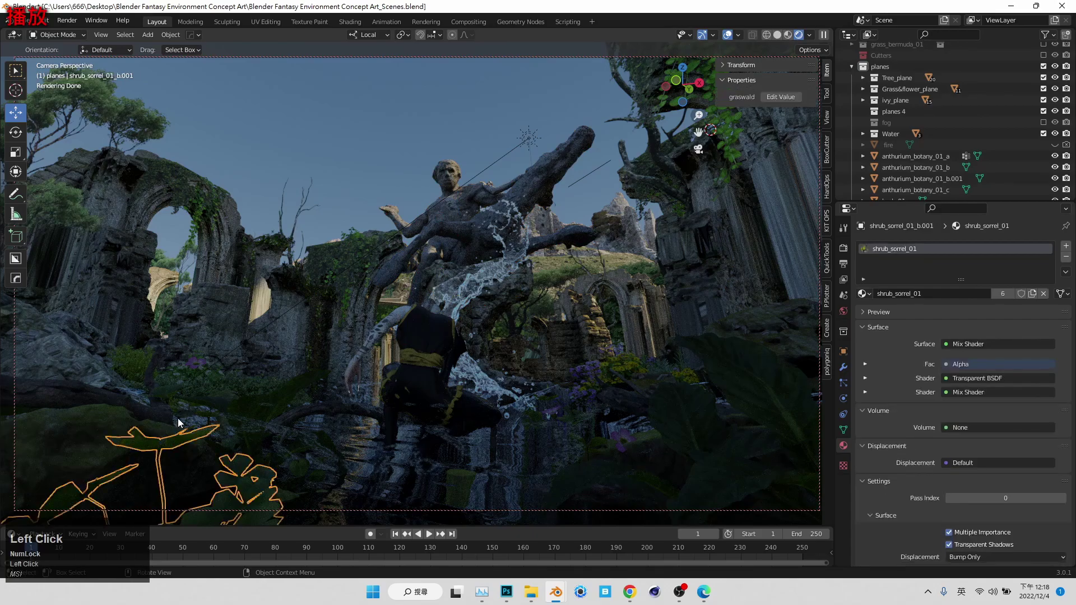
{"action": "left_click", "coordinate": [730, 404]}
{"action": "left_click", "coordinate": [68, 378]}
{"action": "left_click", "coordinate": [200, 371]}
{"action": "left_click", "coordinate": [199, 371]}
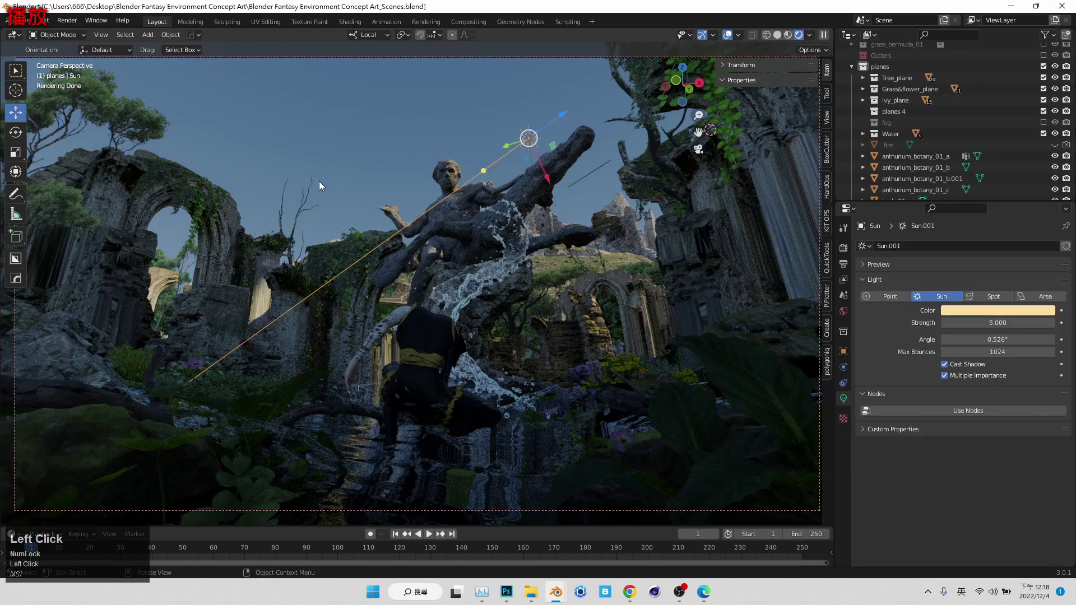
{"action": "left_click", "coordinate": [318, 183]}
{"action": "left_click", "coordinate": [344, 122]}
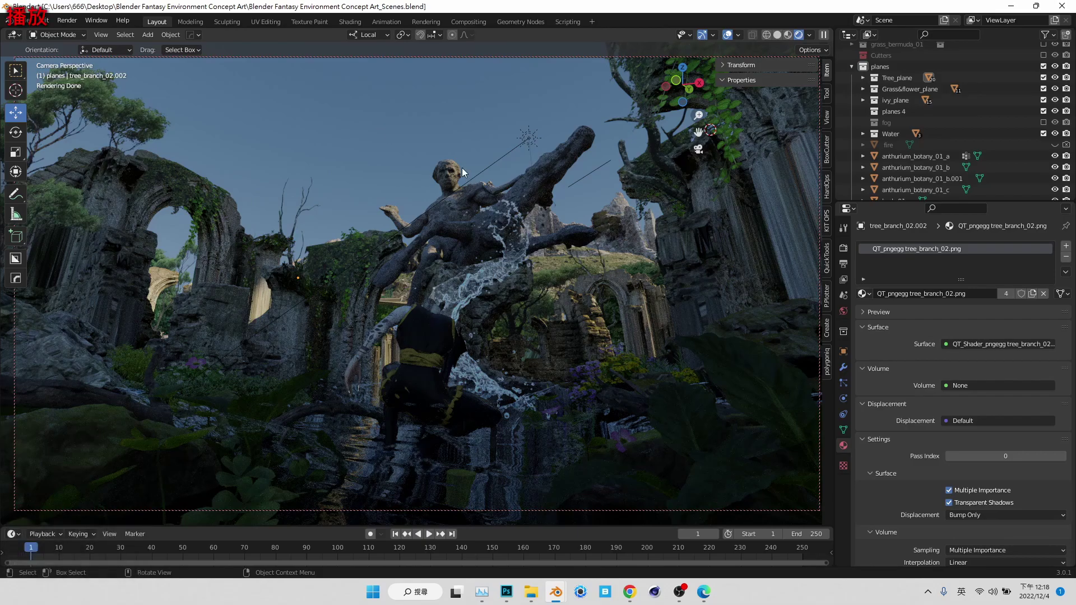
Step: Box-select the planes around the arched ruin, try moving them upward, undo the move and deselect everything
{"action": "left_click", "coordinate": [252, 267]}
{"action": "left_click", "coordinate": [258, 202]}
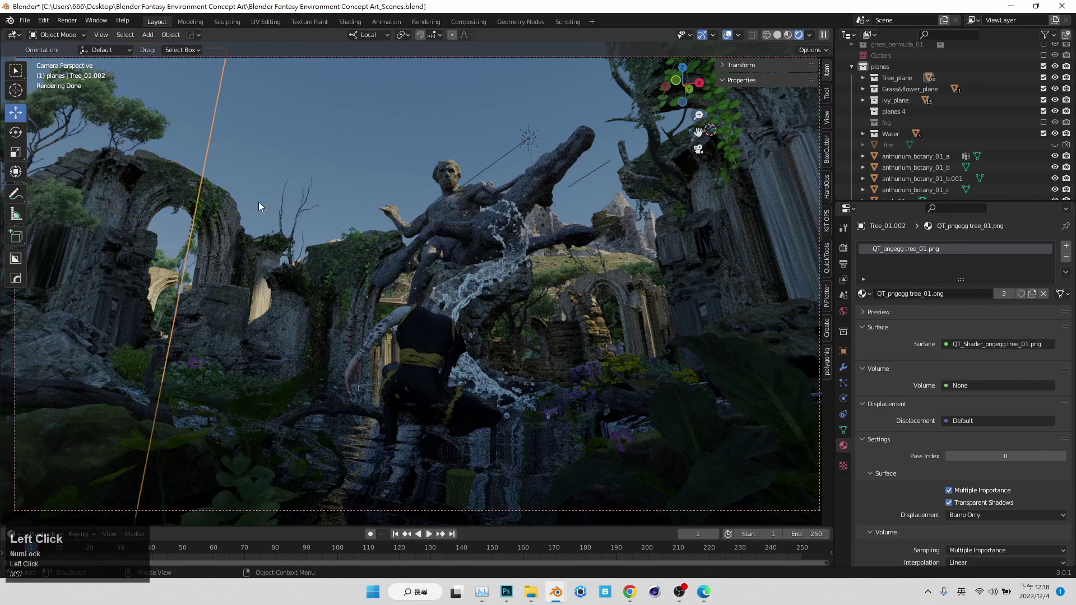
{"action": "left_click", "coordinate": [120, 169]}
{"action": "left_click", "coordinate": [240, 206]}
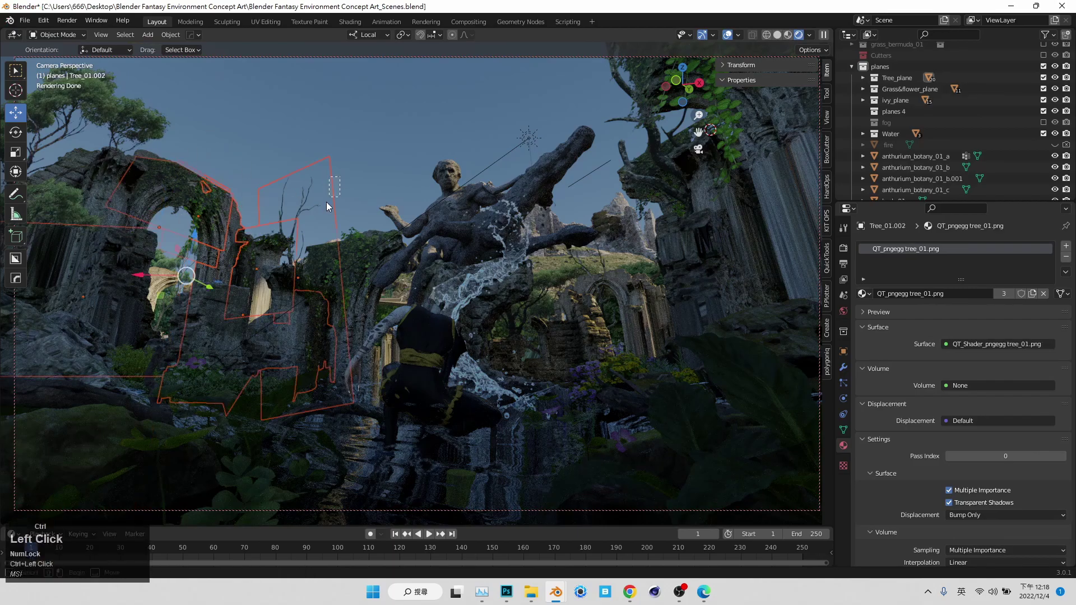
{"action": "left_click", "coordinate": [207, 234]}
{"action": "left_click", "coordinate": [209, 233]}
{"action": "left_click", "coordinate": [115, 177]}
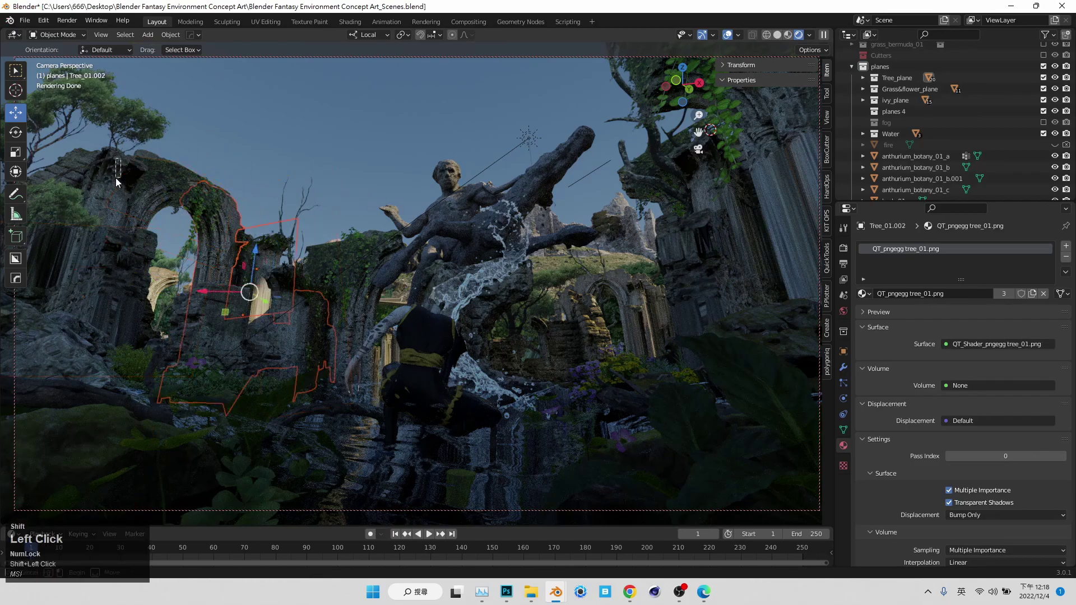
{"action": "left_click", "coordinate": [169, 172], "text": "ctrl"}
{"action": "left_click_drag", "start_coordinate": [250, 244], "coordinate": [246, 216]}
{"action": "key", "text": "ctrl+z"}
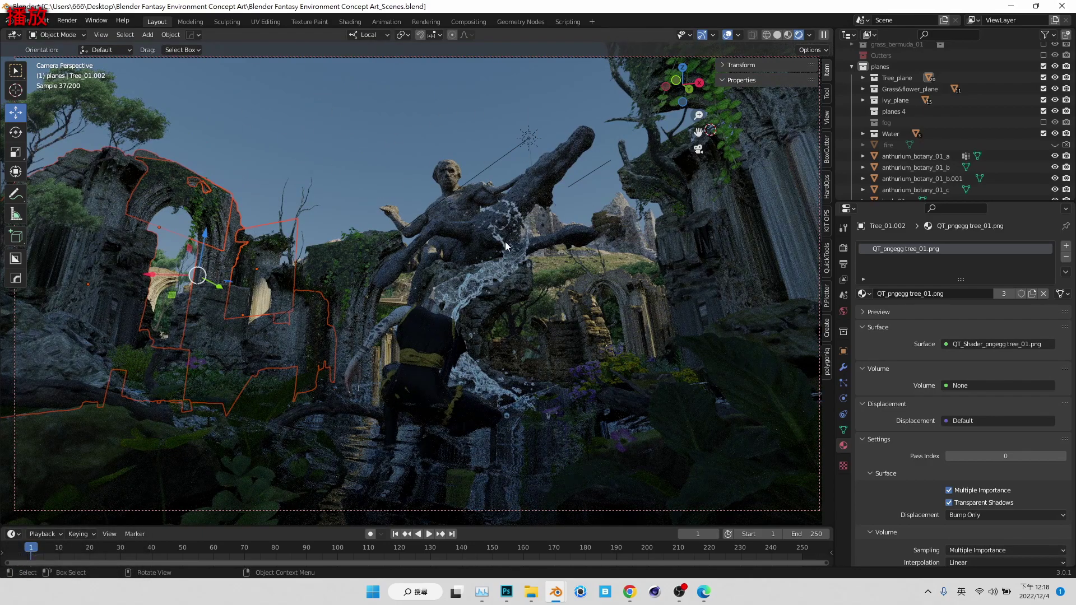
{"action": "left_click", "coordinate": [454, 129]}
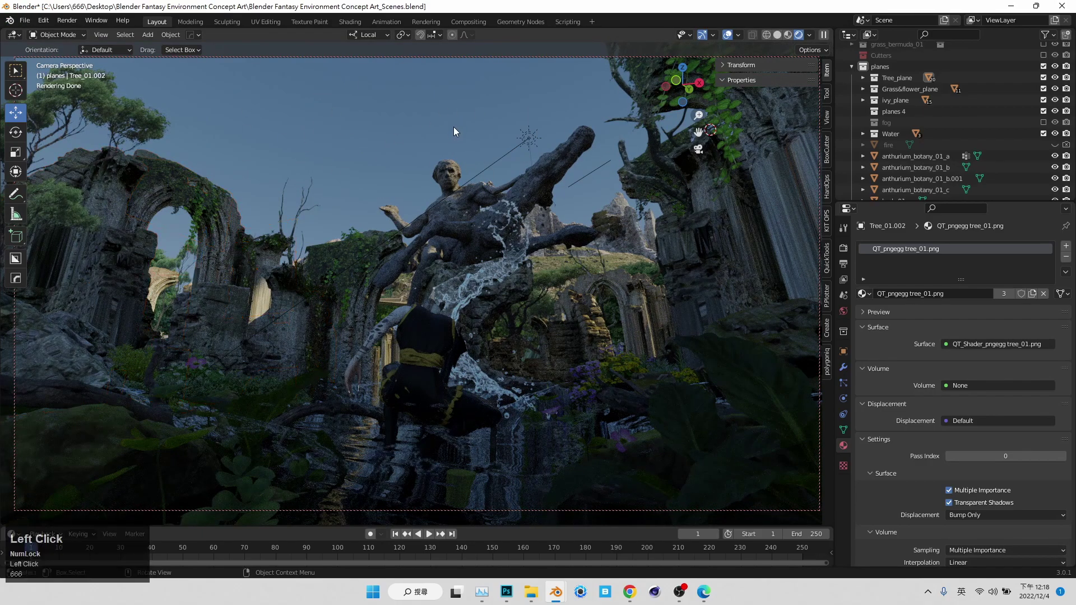
Step: Examine the Cycles render settings and the view layer's light and Cryptomatte passes
{"action": "left_click", "coordinate": [843, 247]}
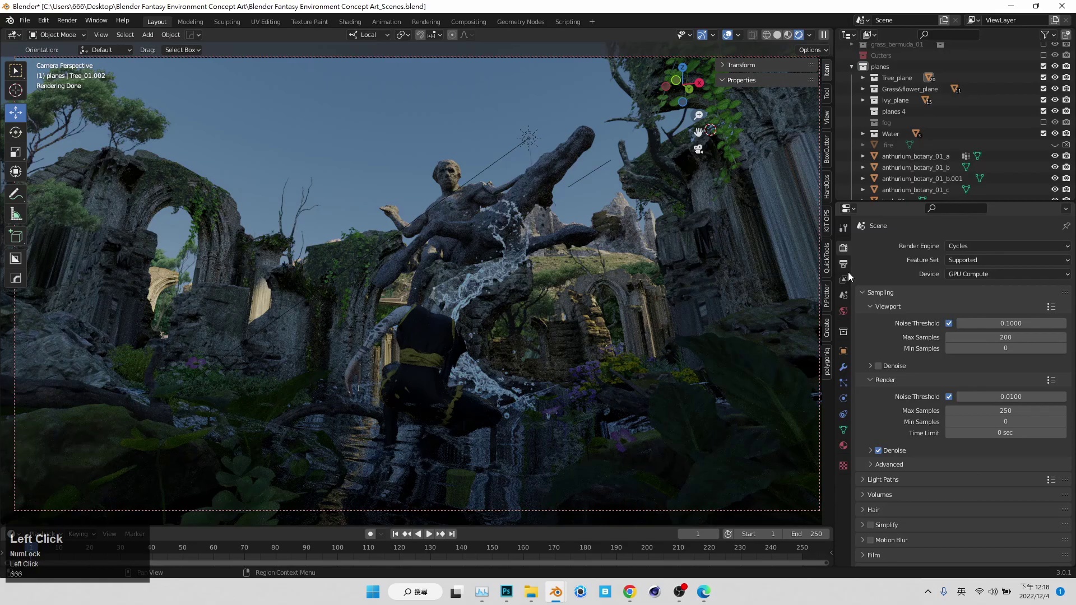
{"action": "left_click", "coordinate": [847, 277]}
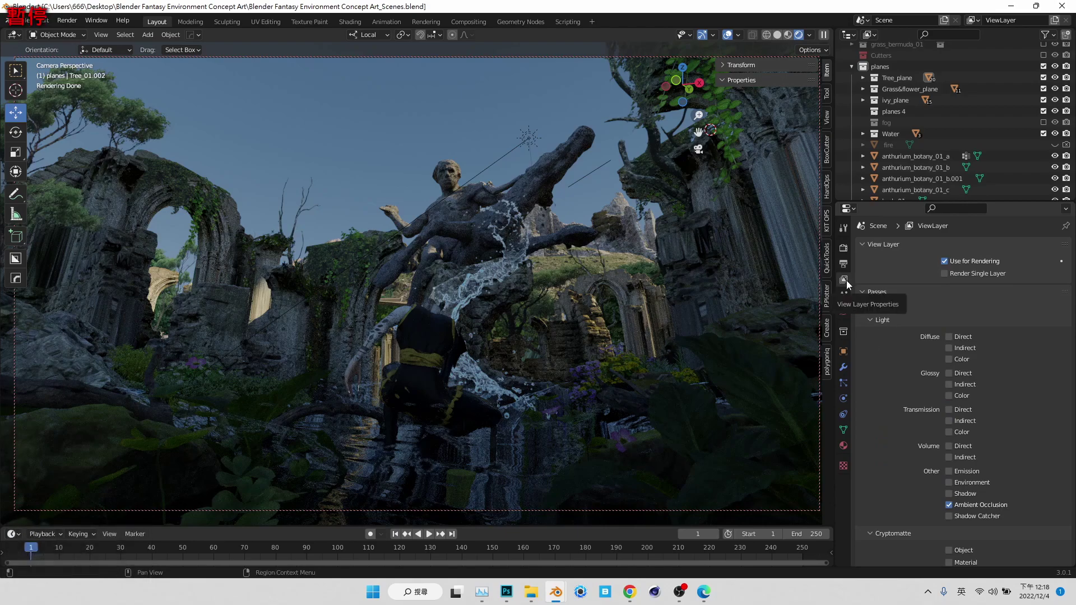
{"action": "scroll", "coordinate": [970, 460], "scroll_direction": "down", "scroll_amount": 2}
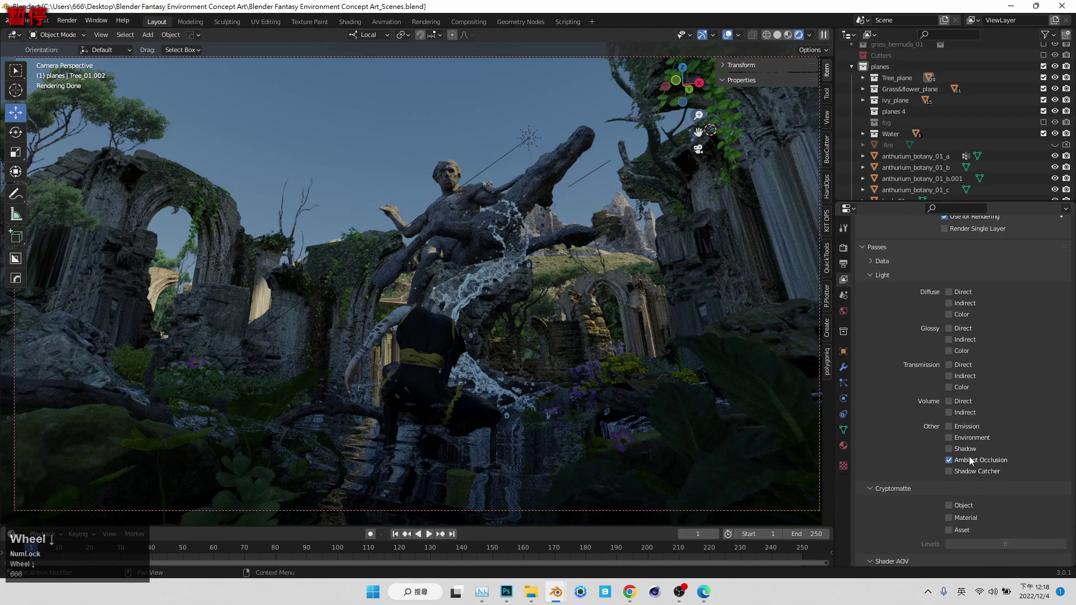
{"action": "scroll", "coordinate": [989, 437], "scroll_direction": "down", "scroll_amount": 2}
{"action": "scroll", "coordinate": [987, 440], "scroll_direction": "up", "scroll_amount": 4}
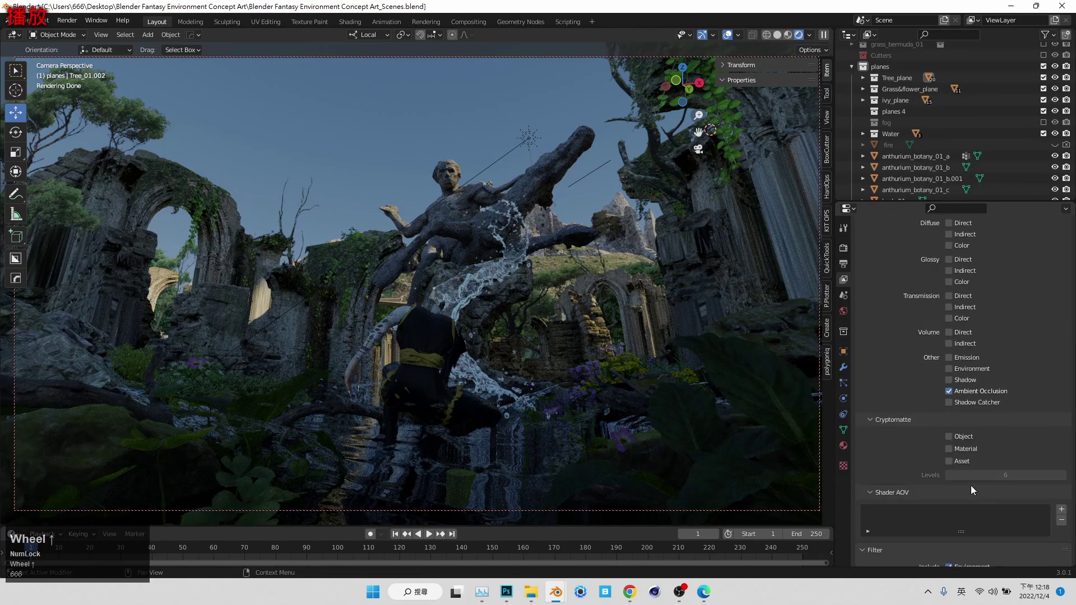
Step: Collapse the Light passes, expand the Data passes for review, and inspect the water splash plane in the scene
{"action": "left_click", "coordinate": [903, 321]}
{"action": "left_click", "coordinate": [891, 306]}
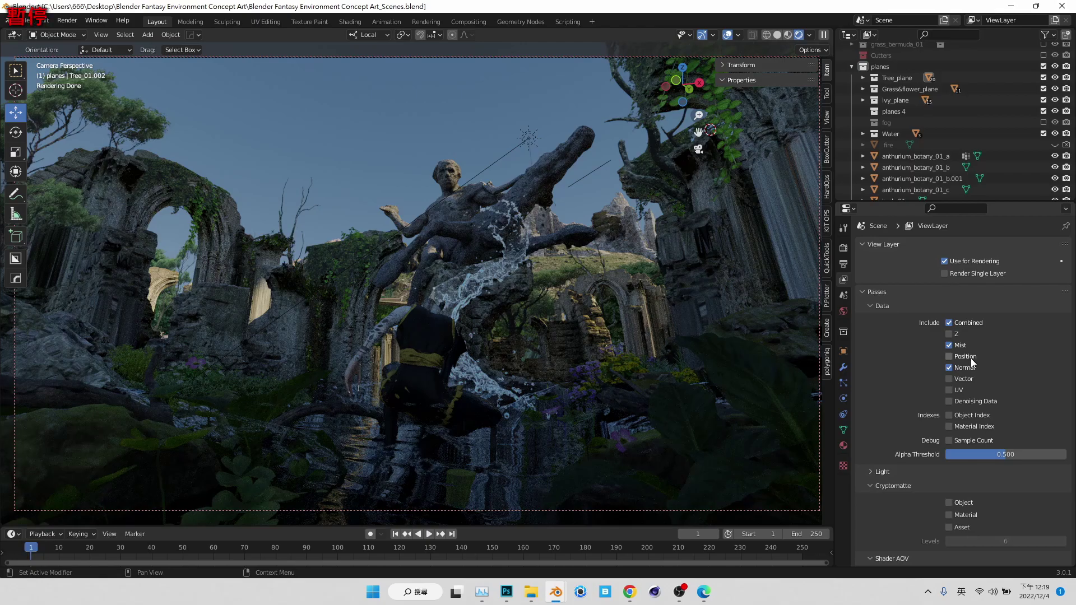
{"action": "scroll", "coordinate": [970, 360], "scroll_direction": "down", "scroll_amount": 2}
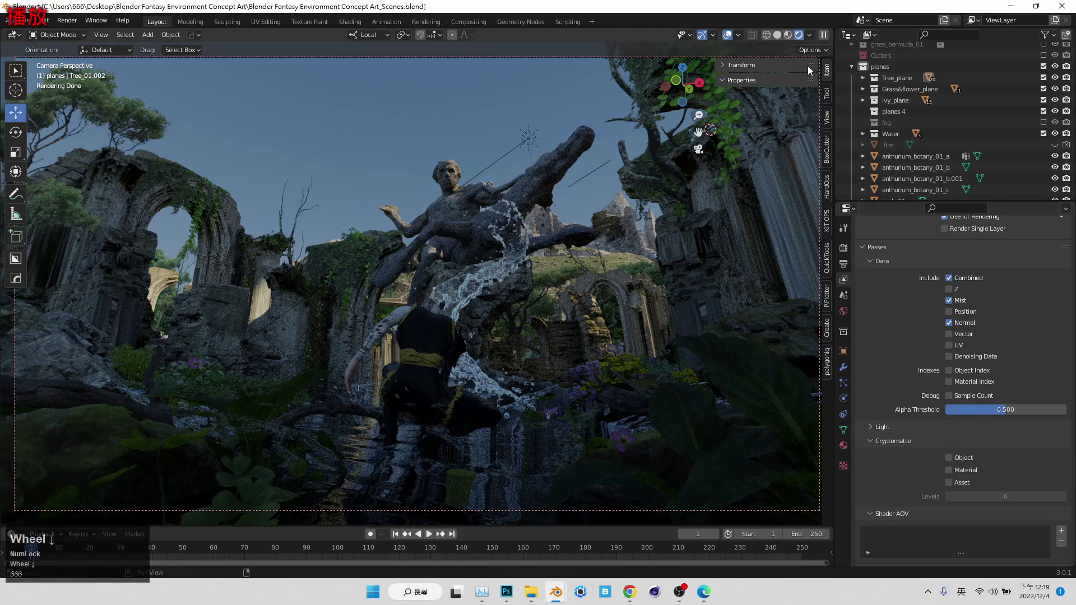
{"action": "left_click", "coordinate": [522, 231]}
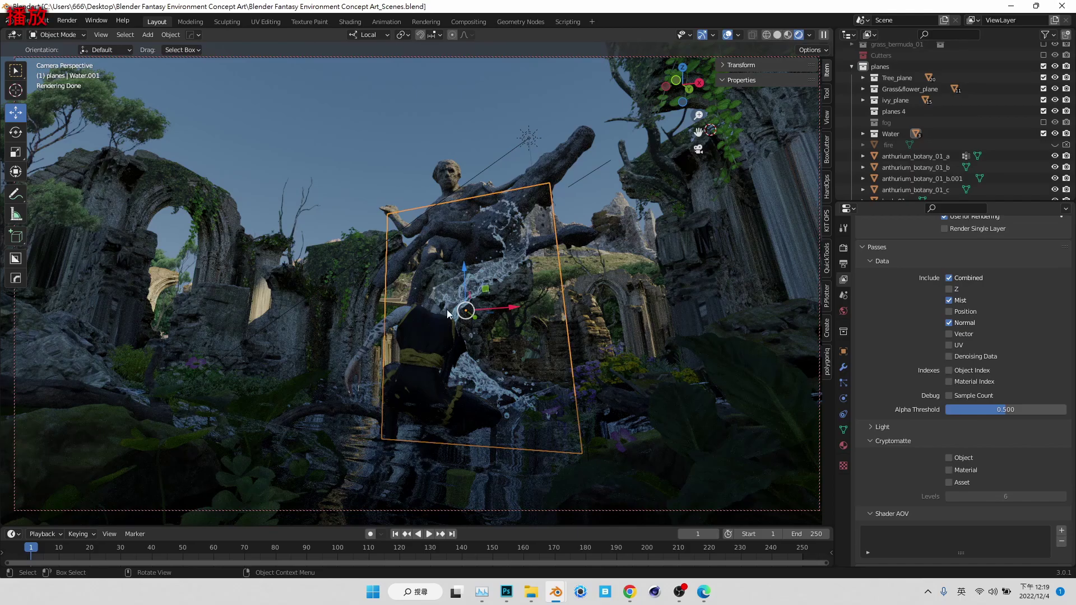
{"action": "left_click", "coordinate": [426, 156]}
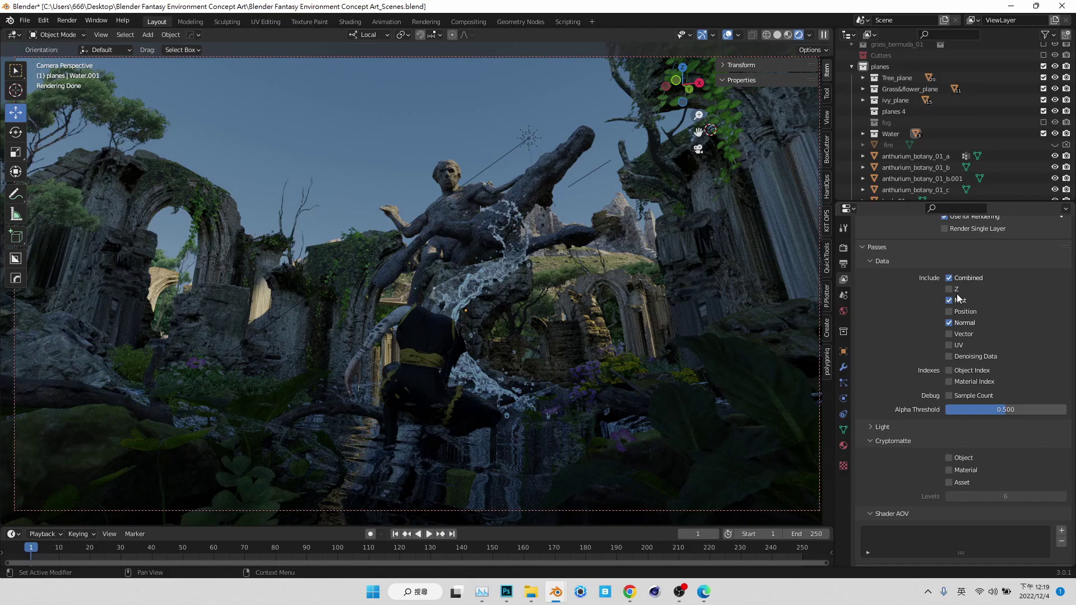
Step: Review the render sampling and denoise settings and the output resolution and file format
{"action": "left_click", "coordinate": [844, 247]}
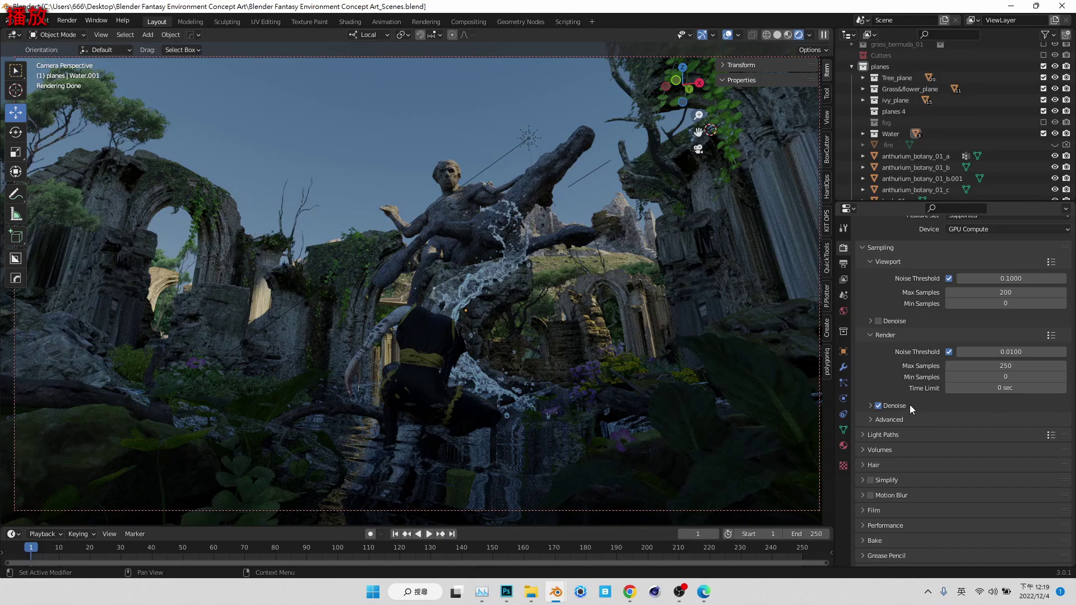
{"action": "left_click", "coordinate": [842, 229]}
{"action": "left_click", "coordinate": [840, 247]}
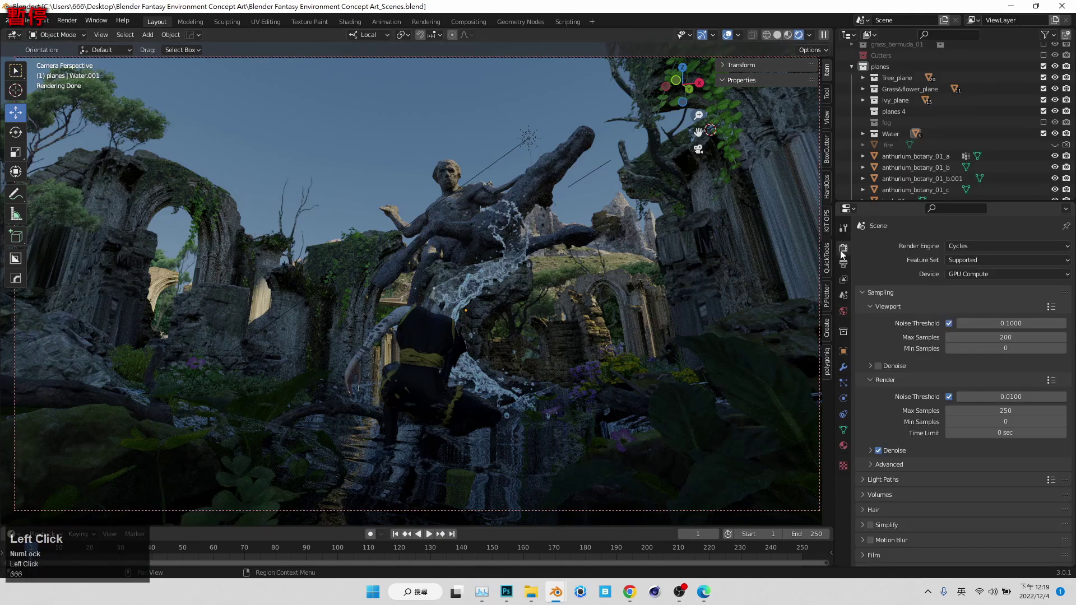
{"action": "left_click", "coordinate": [842, 263]}
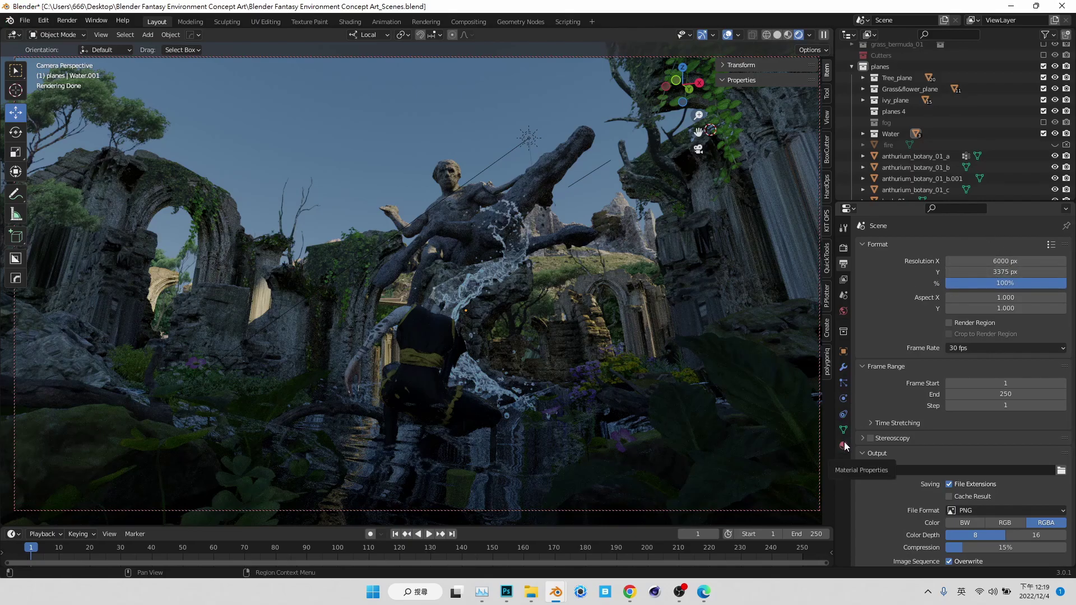
{"action": "left_click", "coordinate": [843, 295]}
{"action": "left_click", "coordinate": [843, 311]}
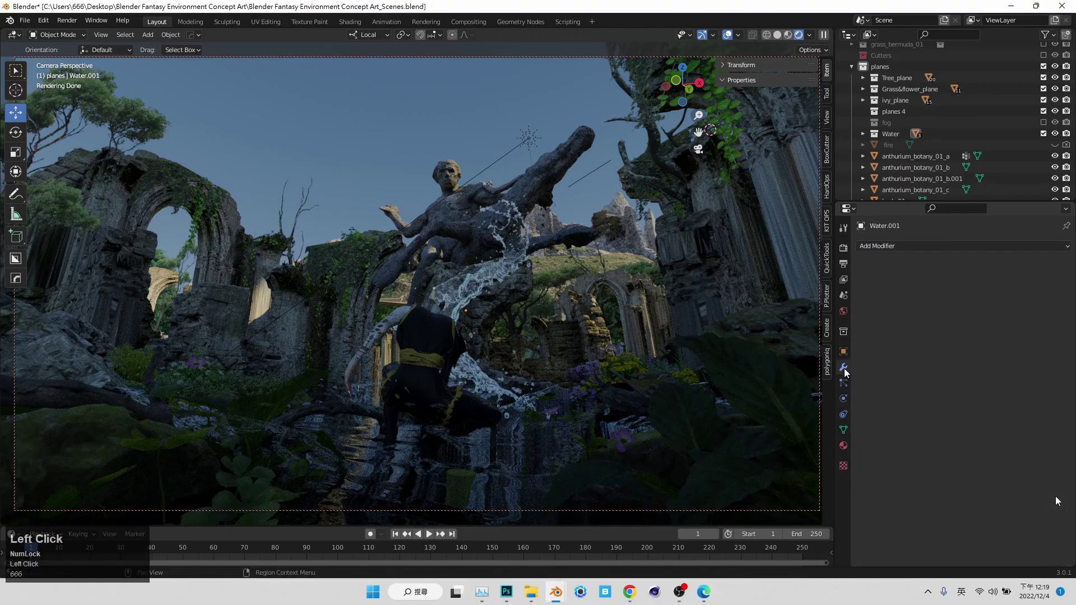
Step: Show the Mist Pass settings of the world, with its start, depth and falloff
{"action": "left_click", "coordinate": [843, 247]}
{"action": "left_click", "coordinate": [843, 264]}
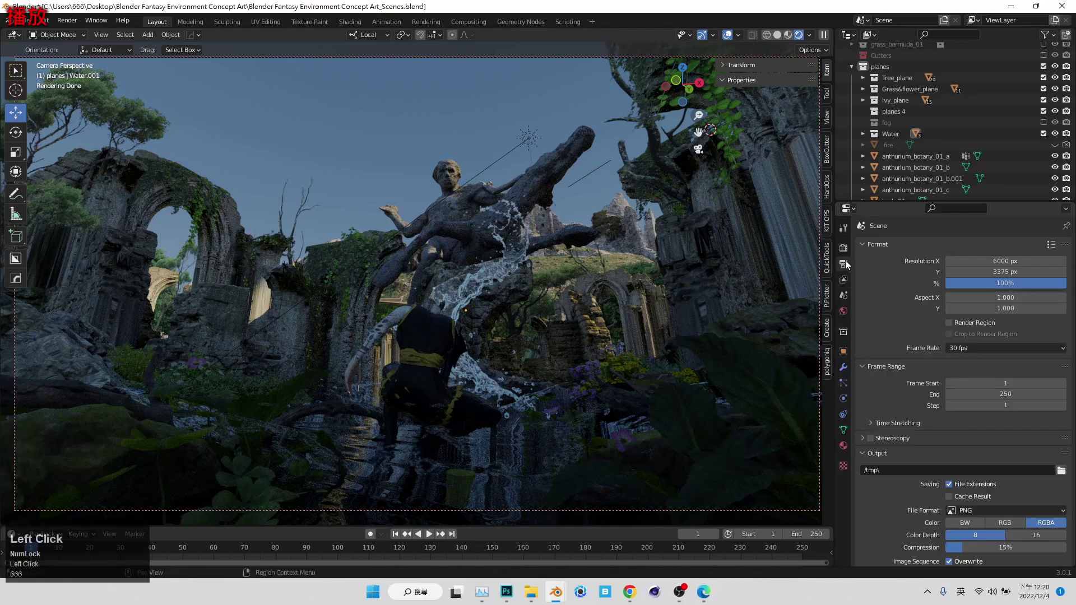
{"action": "left_click", "coordinate": [843, 311]}
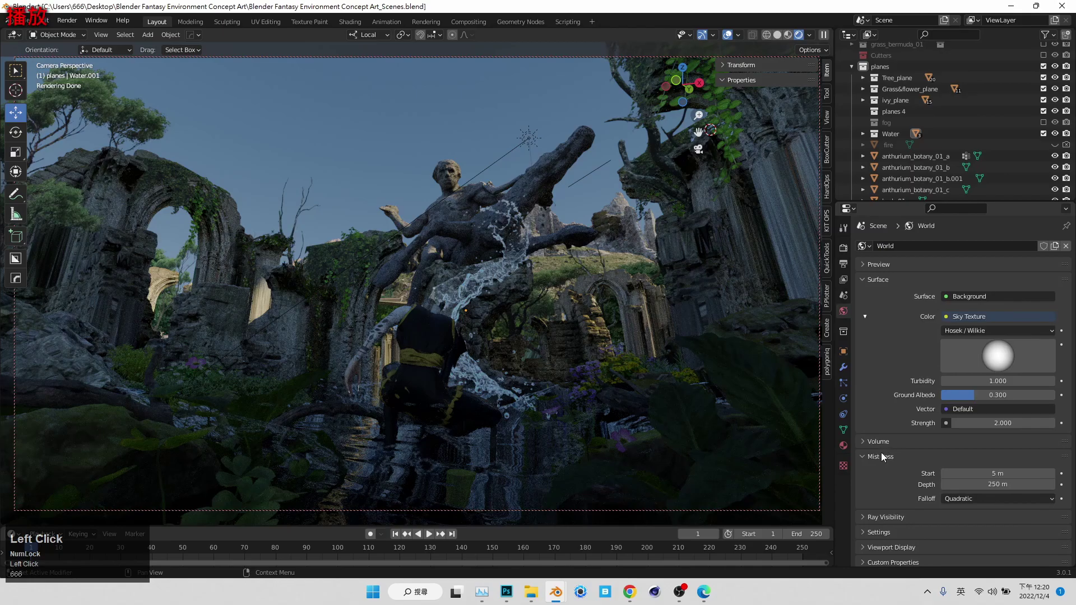
{"action": "scroll", "coordinate": [881, 452], "scroll_direction": "down", "scroll_amount": 2}
Step: Set the viewport's rendered display to the Mist pass
{"action": "left_click", "coordinate": [803, 33]}
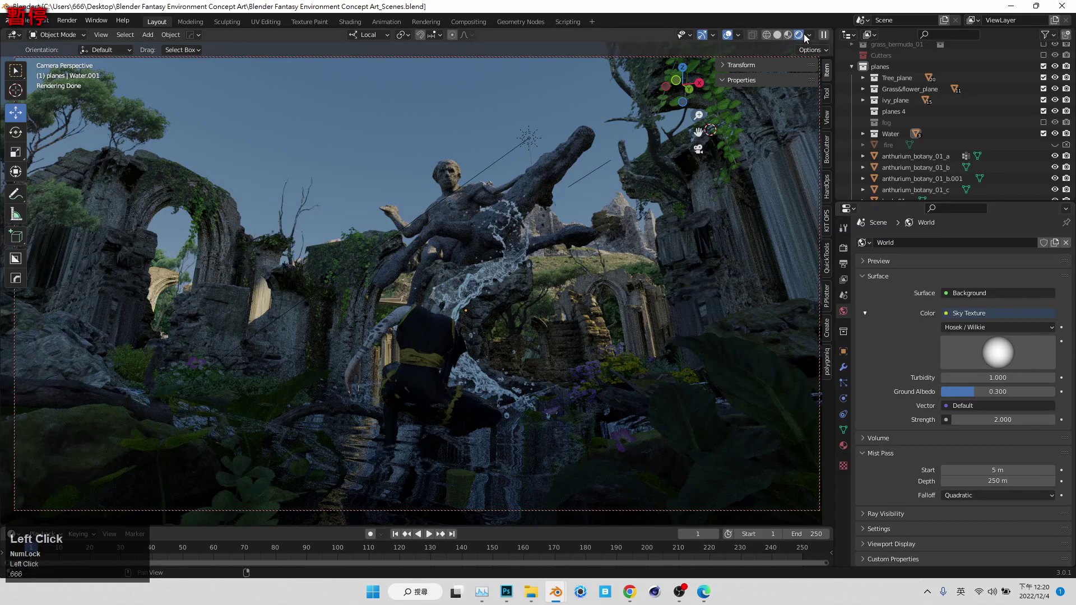
{"action": "left_click", "coordinate": [807, 34]}
{"action": "left_click", "coordinate": [771, 132]}
{"action": "left_click", "coordinate": [813, 198]}
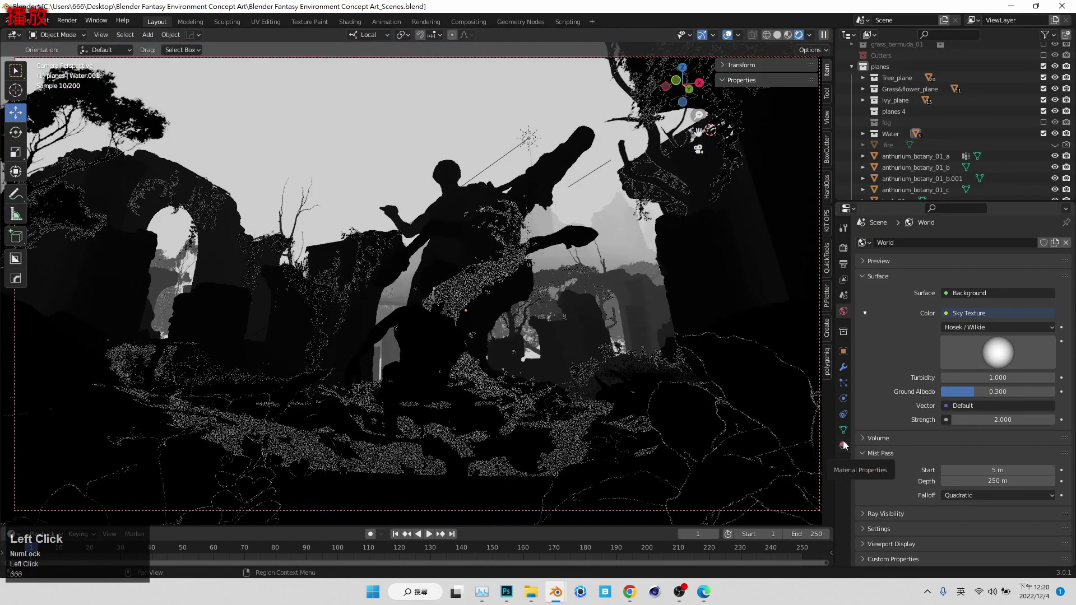
Step: Exclude the Water collection from the view layer to remove the water planes from the mist preview
{"action": "scroll", "coordinate": [876, 149], "scroll_direction": "down", "scroll_amount": 3}
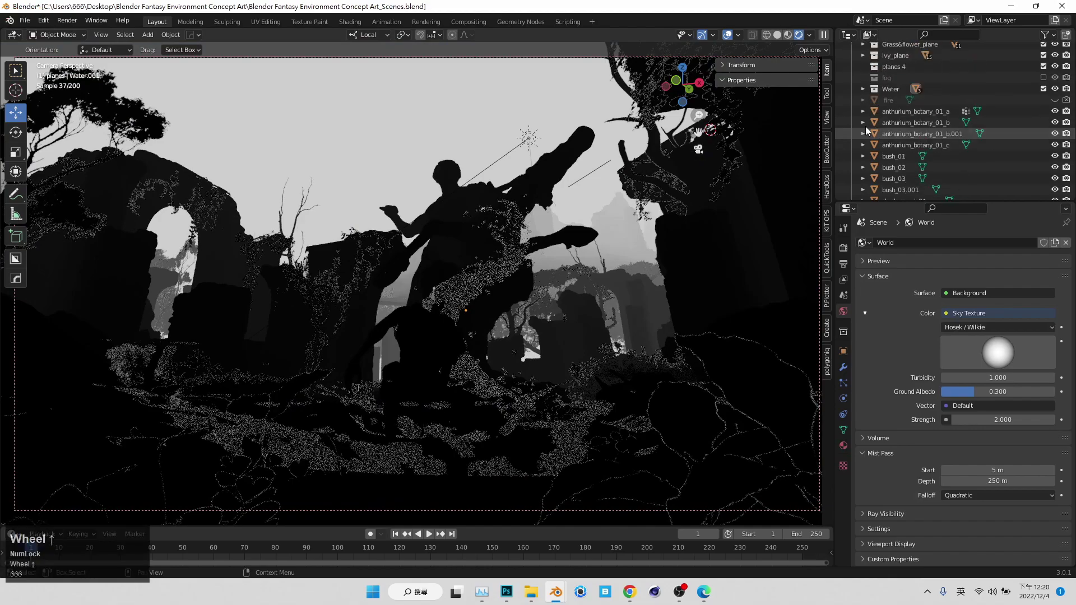
{"action": "scroll", "coordinate": [865, 112], "scroll_direction": "up", "scroll_amount": 2}
{"action": "left_click", "coordinate": [884, 117]}
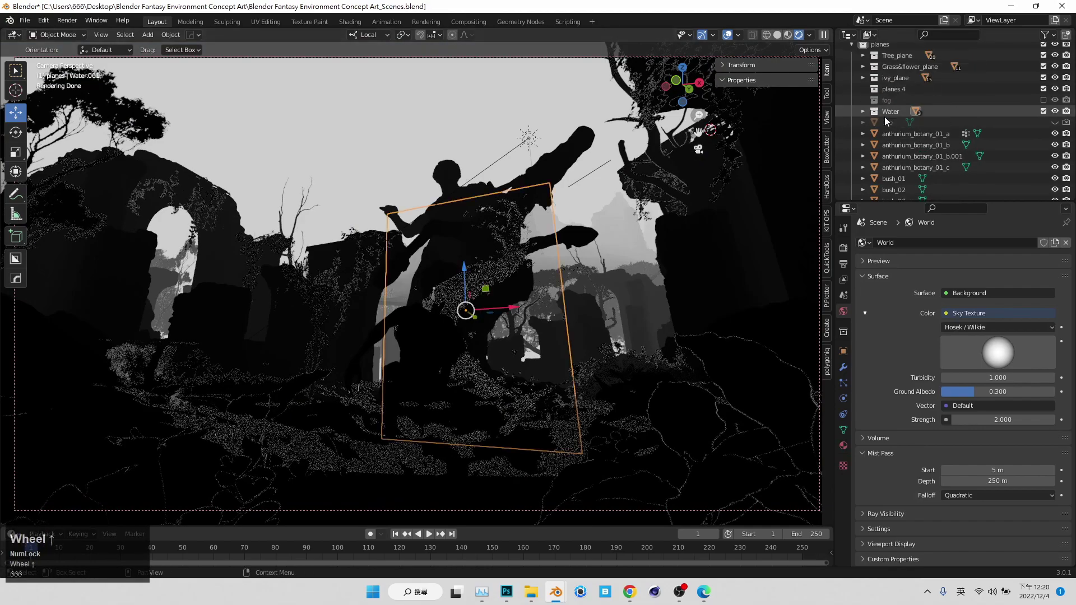
{"action": "left_click", "coordinate": [1043, 111]}
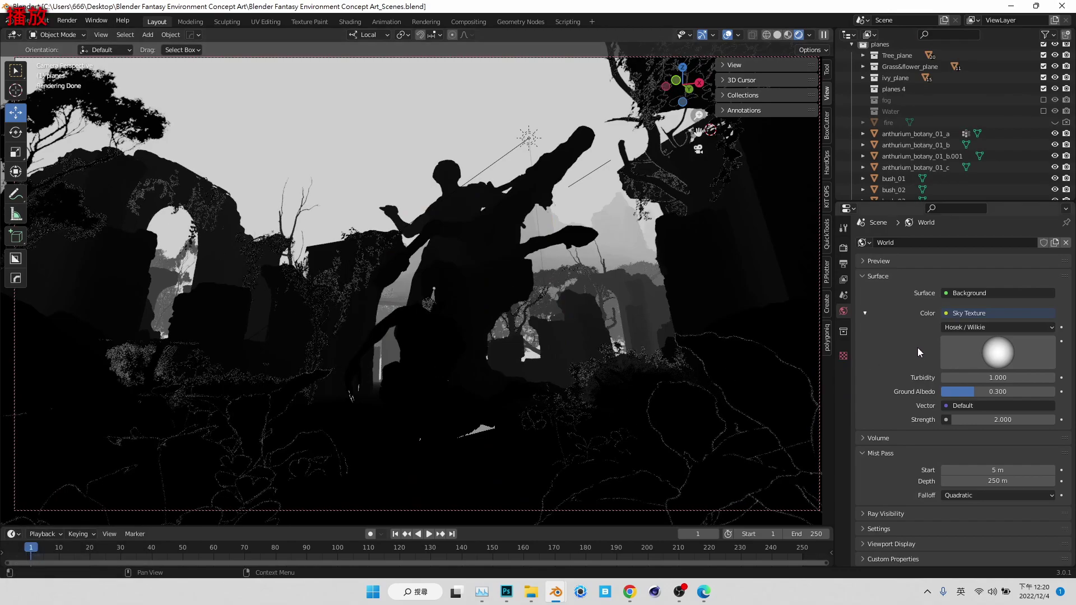
Step: Set the Mist Pass falloff to Linear and save the Blender file
{"action": "left_click", "coordinate": [977, 497]}
{"action": "left_click", "coordinate": [967, 521]}
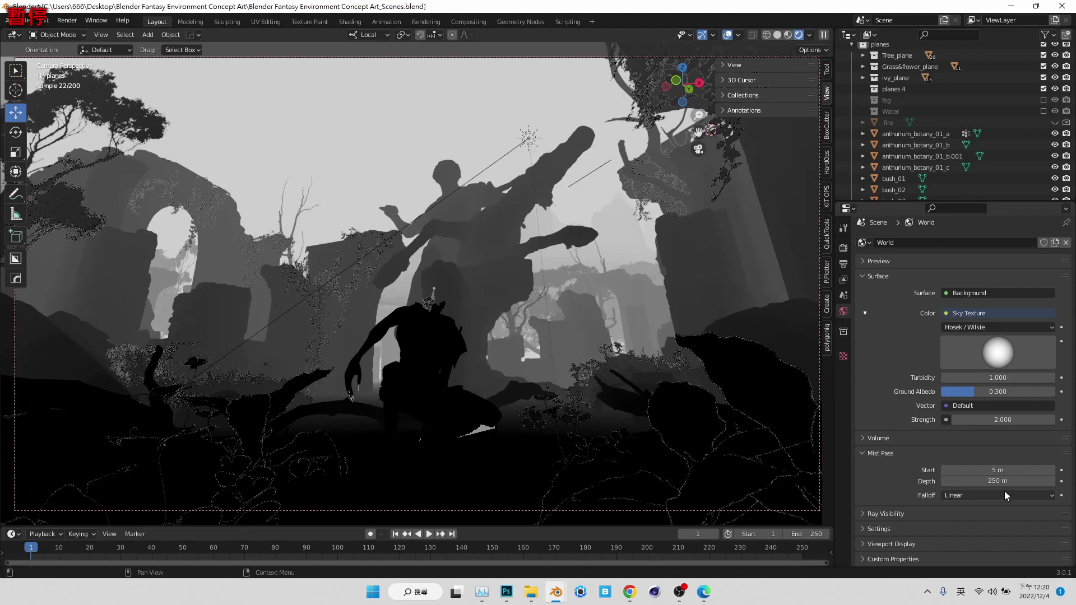
{"action": "left_click", "coordinate": [872, 469]}
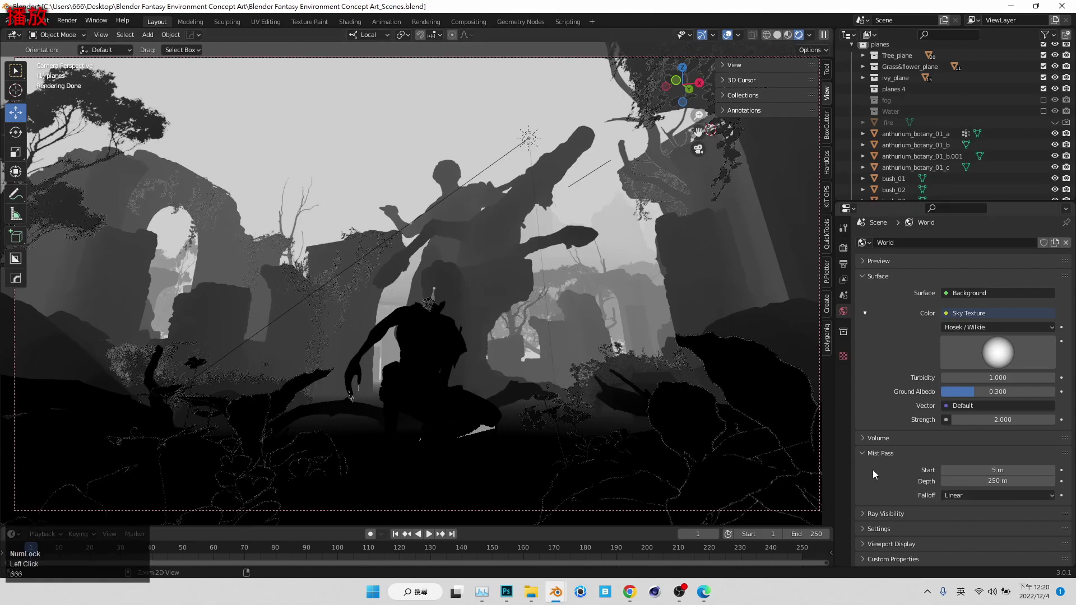
{"action": "key", "text": "ctrl+s"}
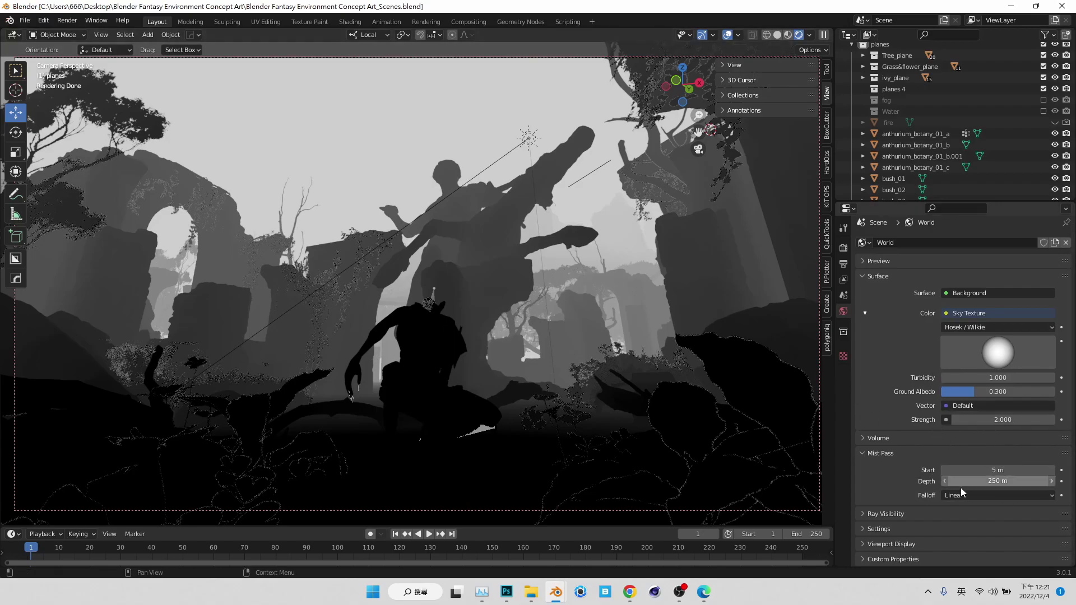
Step: Set the Mist Pass start distance to 2 m and save the Blender file
{"action": "left_click_drag", "start_coordinate": [991, 469], "coordinate": [1003, 469]}
{"action": "left_click", "coordinate": [999, 468]}
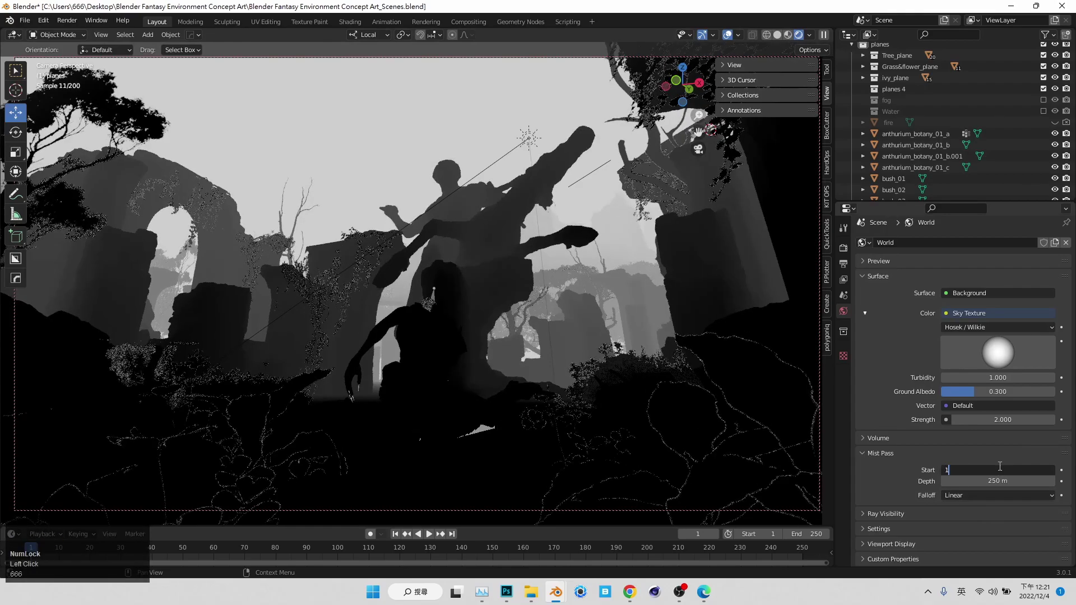
{"action": "type", "text": "2"}
{"action": "key", "text": "Return"}
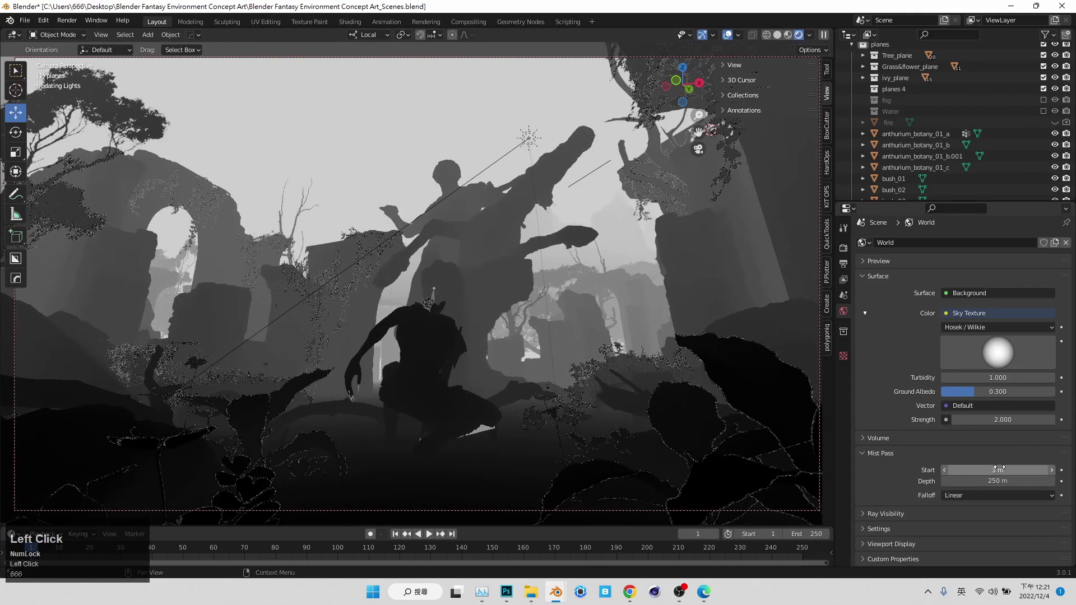
{"action": "left_click", "coordinate": [1005, 455]}
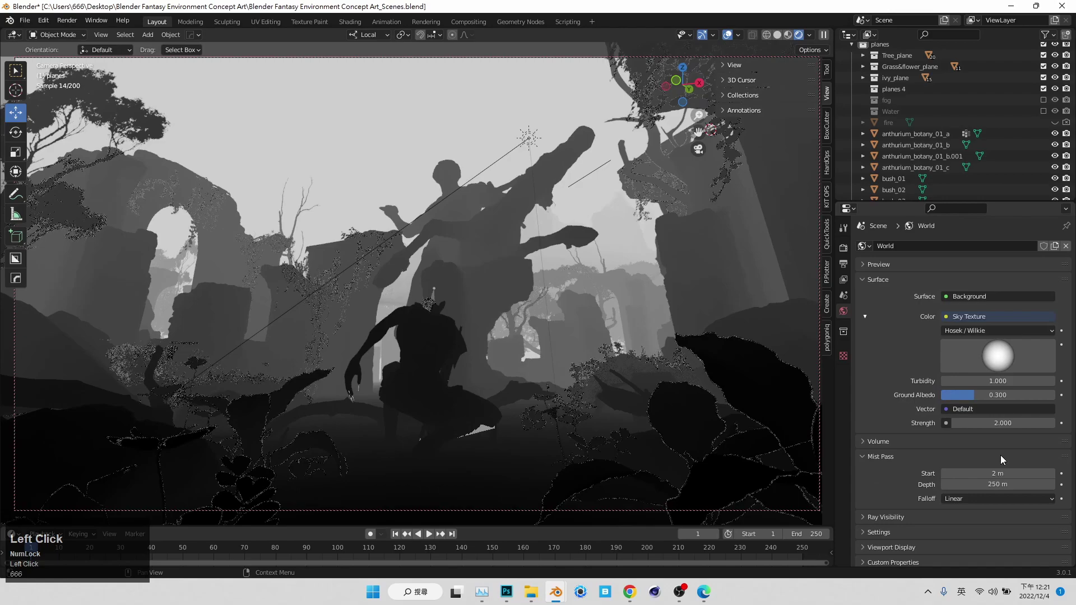
{"action": "key", "text": "ctrl+s"}
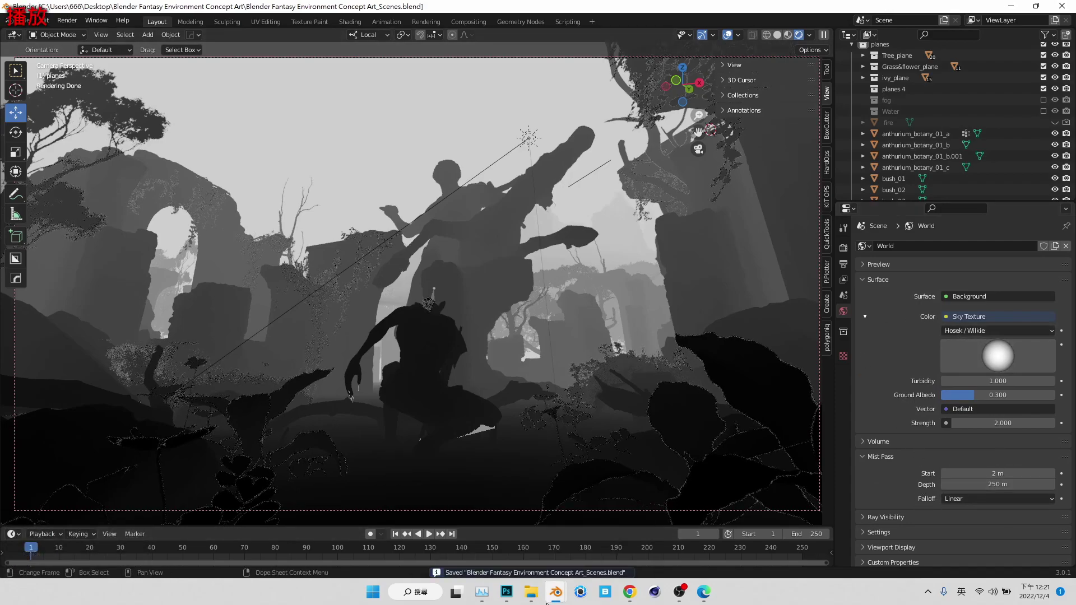
Step: Start saving the finished render result as an image, choosing OpenEXR MultiLayer as the file format
{"action": "left_click", "coordinate": [611, 532]}
{"action": "left_click", "coordinate": [96, 25]}
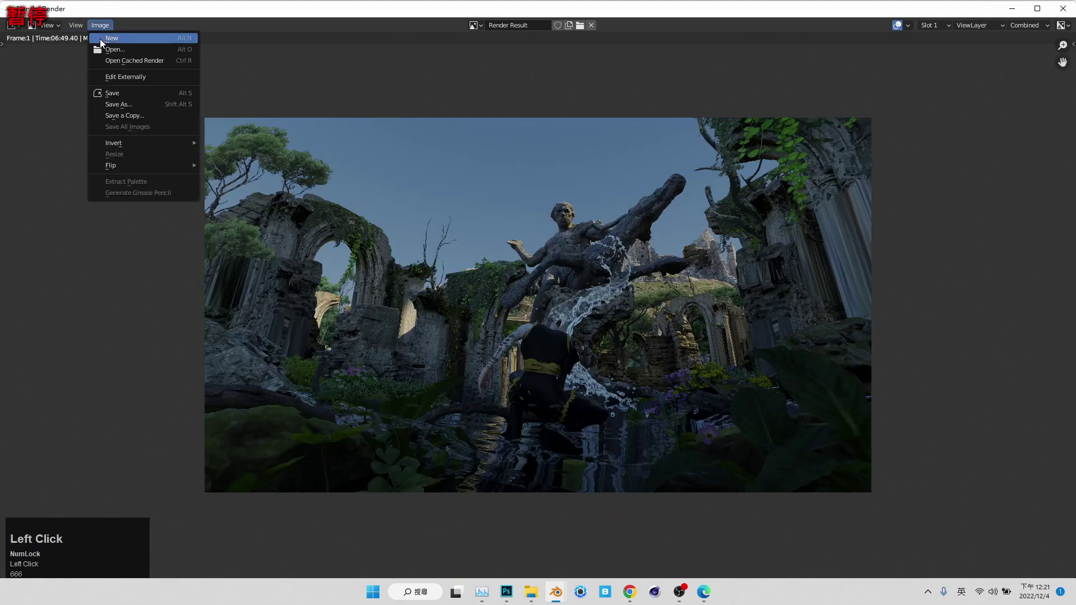
{"action": "mouse_move", "coordinate": [77, 27]}
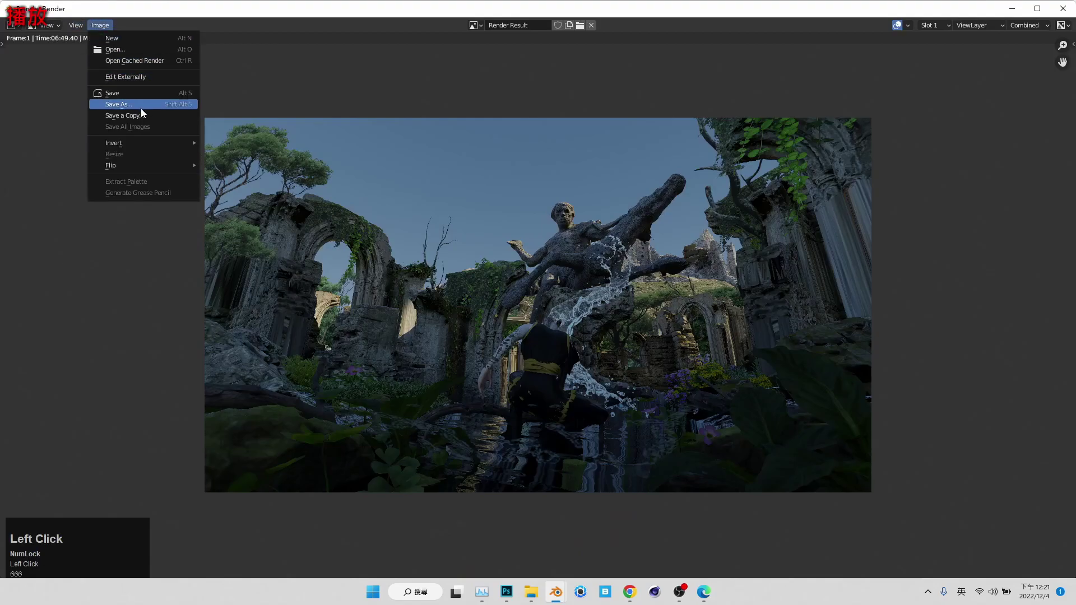
{"action": "left_click", "coordinate": [140, 108]}
{"action": "left_click", "coordinate": [810, 171]}
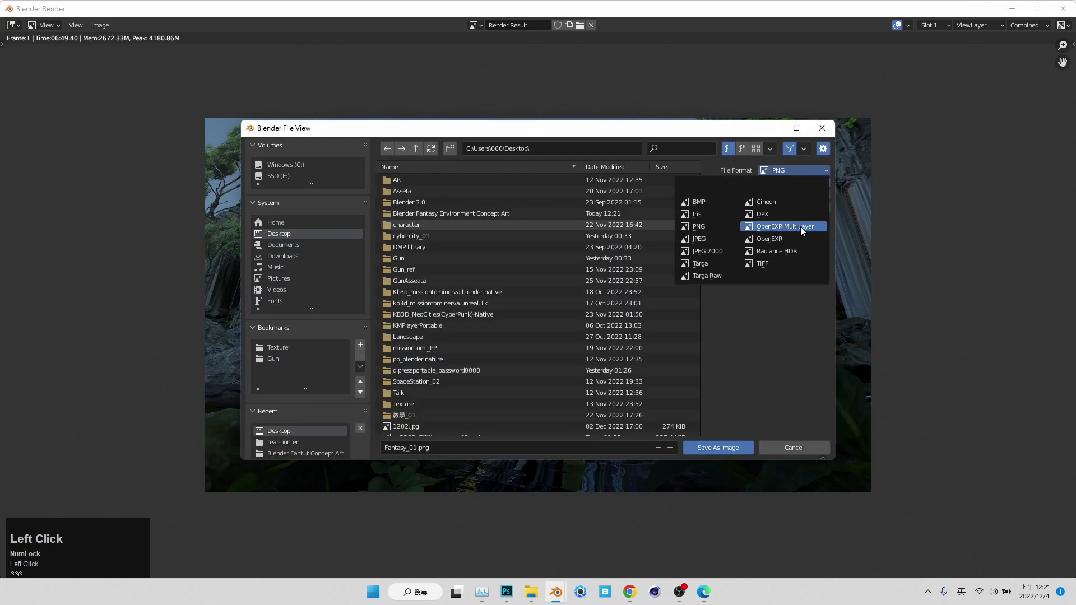
{"action": "left_click", "coordinate": [800, 226]}
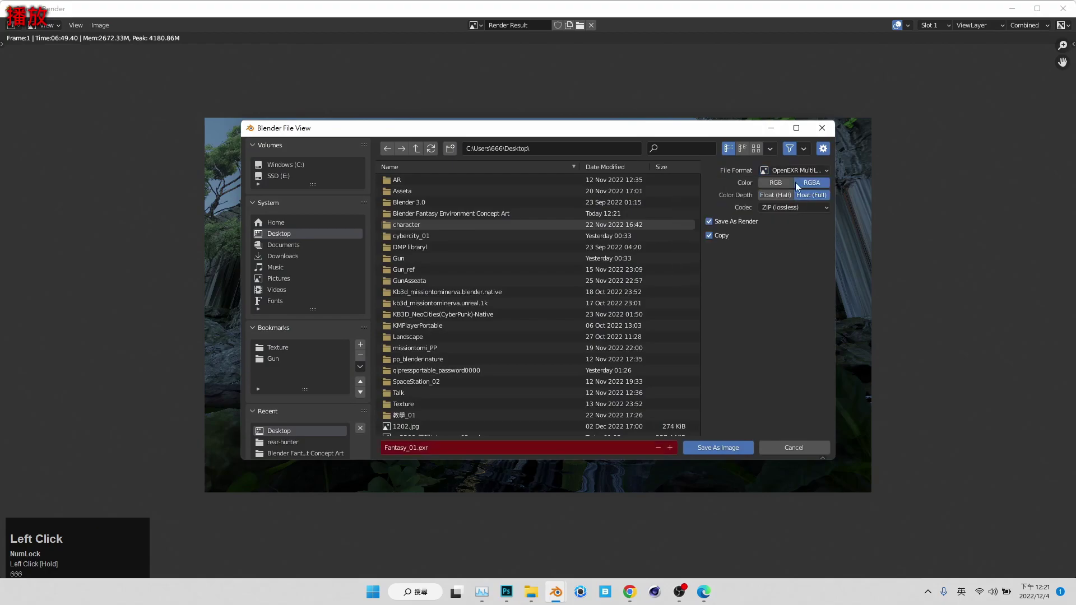
Step: Save the render over the existing Fantasy_02.exr on the Desktop
{"action": "scroll", "coordinate": [493, 357], "scroll_direction": "down", "scroll_amount": 4}
{"action": "left_click", "coordinate": [452, 362]}
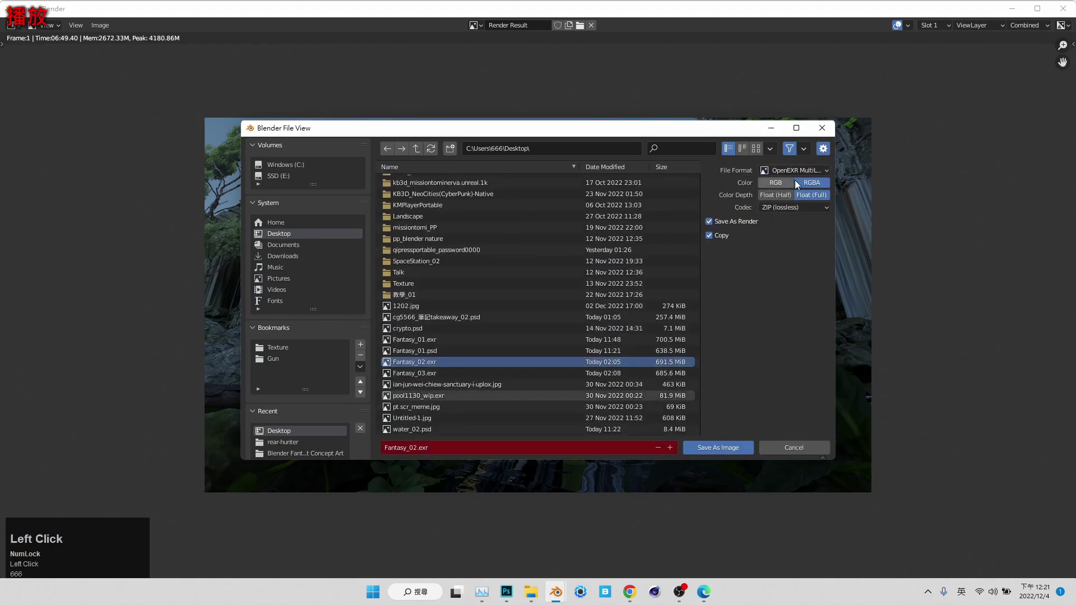
{"action": "left_click", "coordinate": [719, 446]}
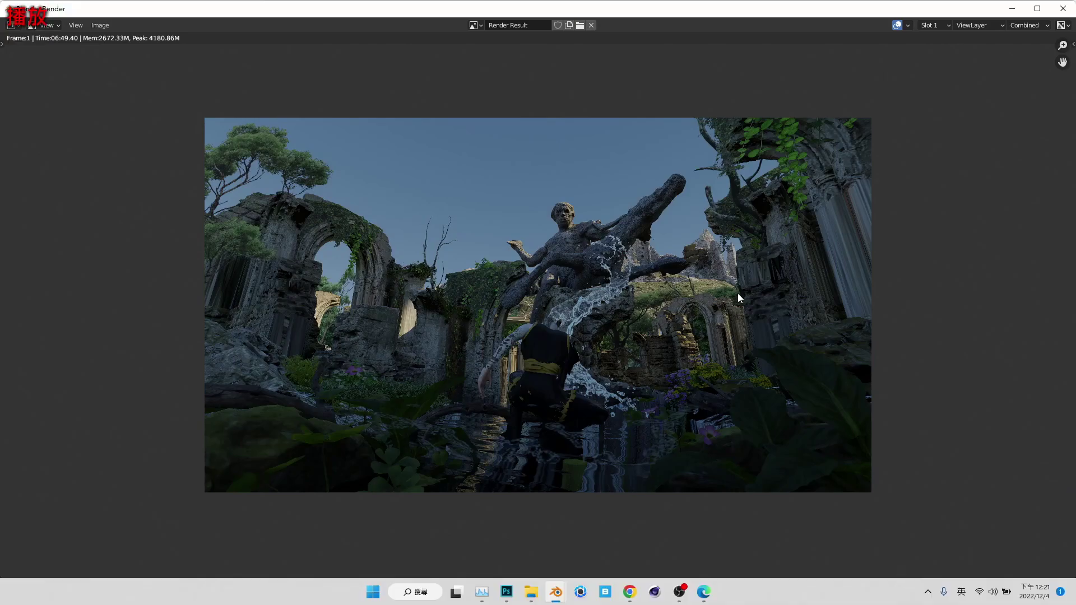
Step: Close the render window and show the scene's Cycles render settings
{"action": "left_click", "coordinate": [1063, 8]}
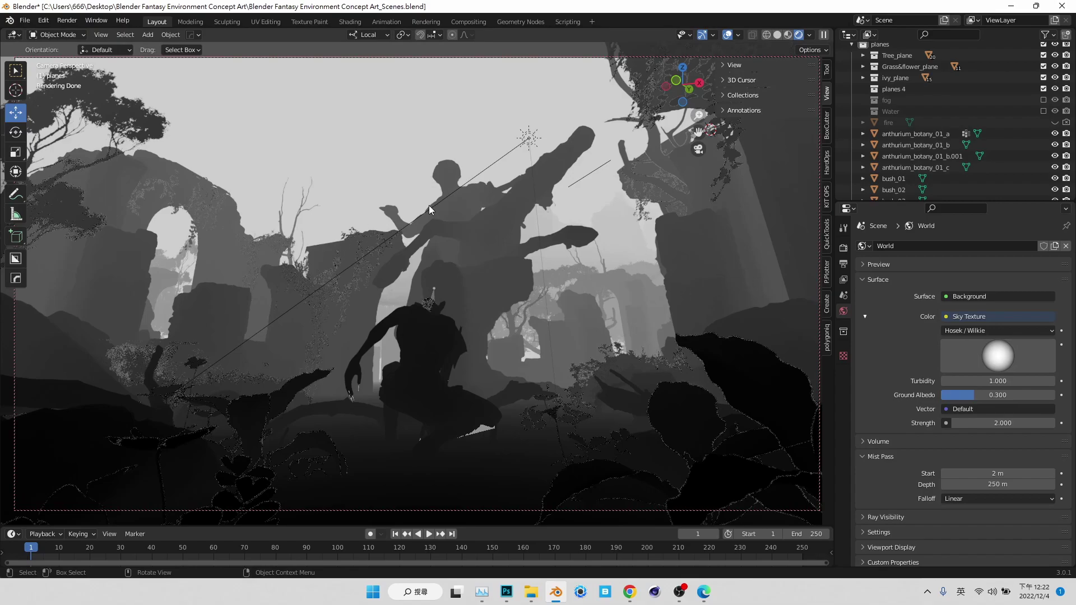
{"action": "left_click", "coordinate": [844, 247]}
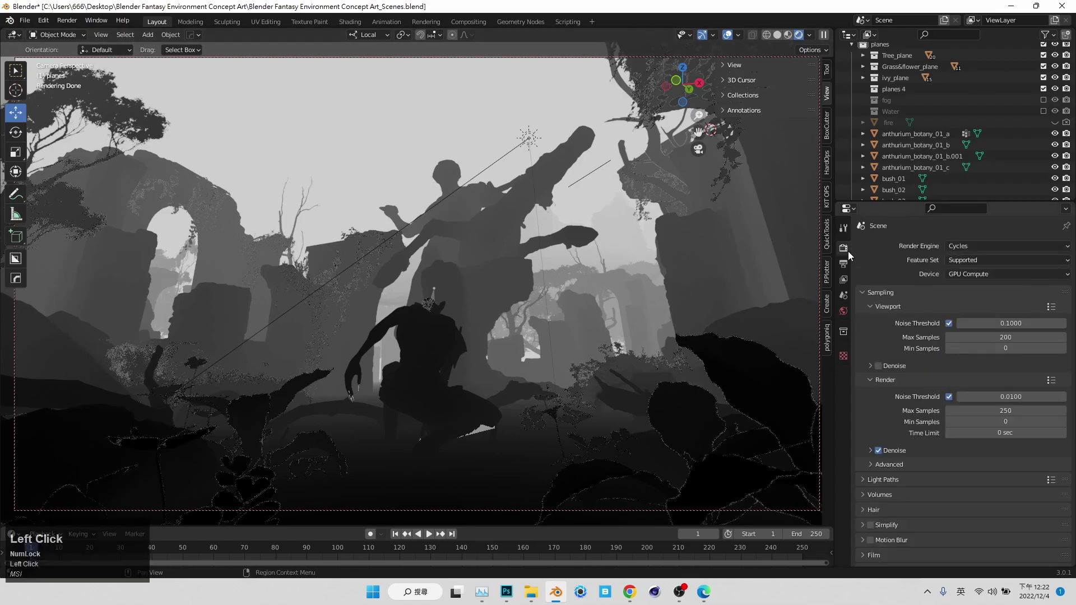